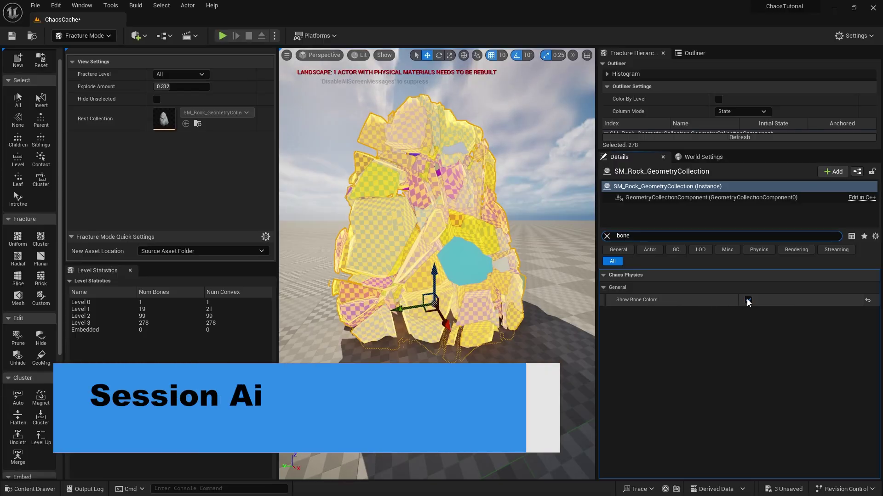
left_click(748, 300)
scroll(426, 228, "up", 5)
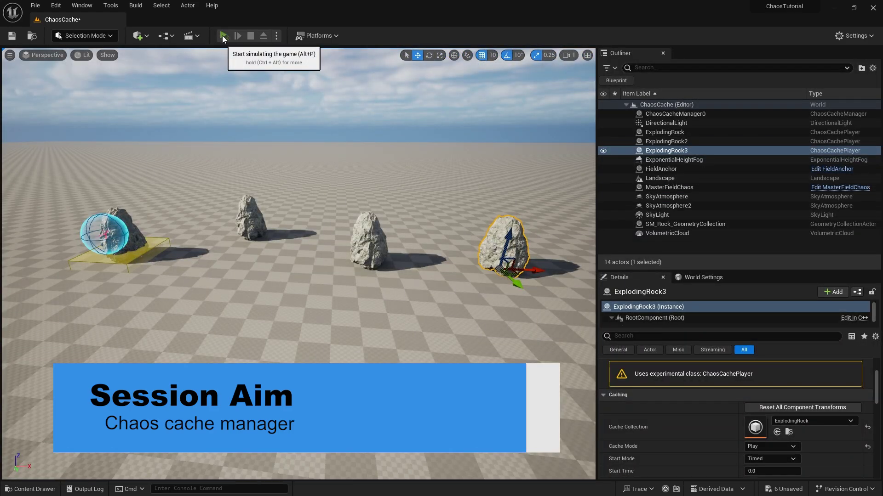
left_click(223, 35)
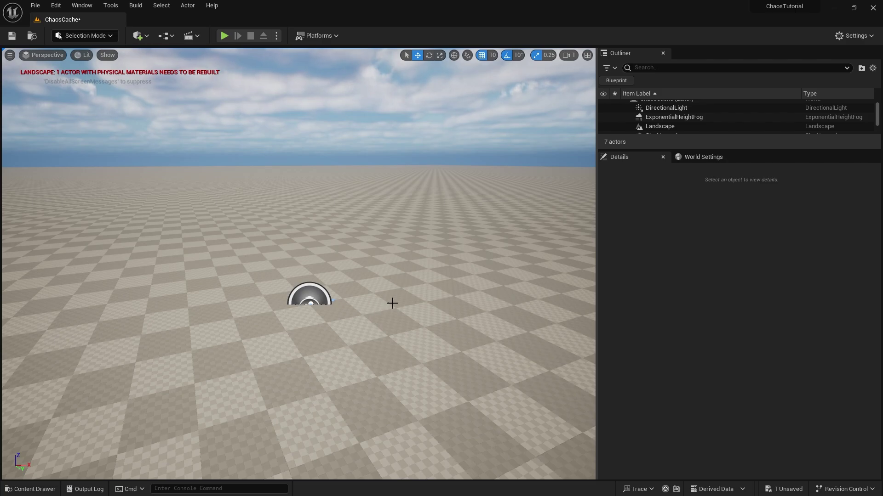
Place the SM_Rock static mesh from the StarterContent Props folder in the level
right_click_drag(353, 288, 245, 214)
key("w")
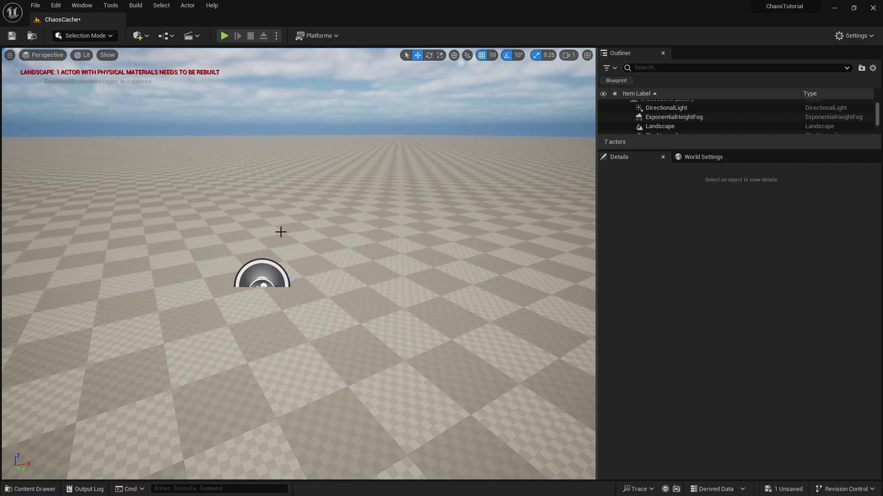
left_click(29, 489)
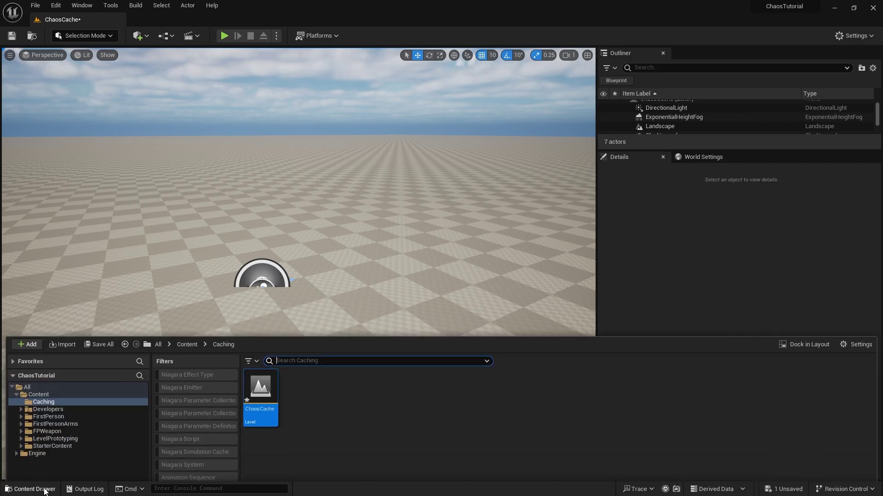
left_click(179, 312)
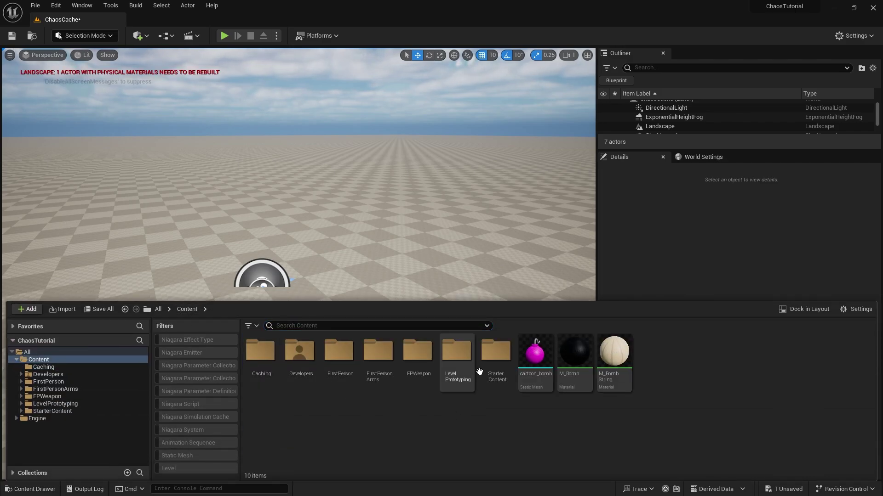
double_click(496, 354)
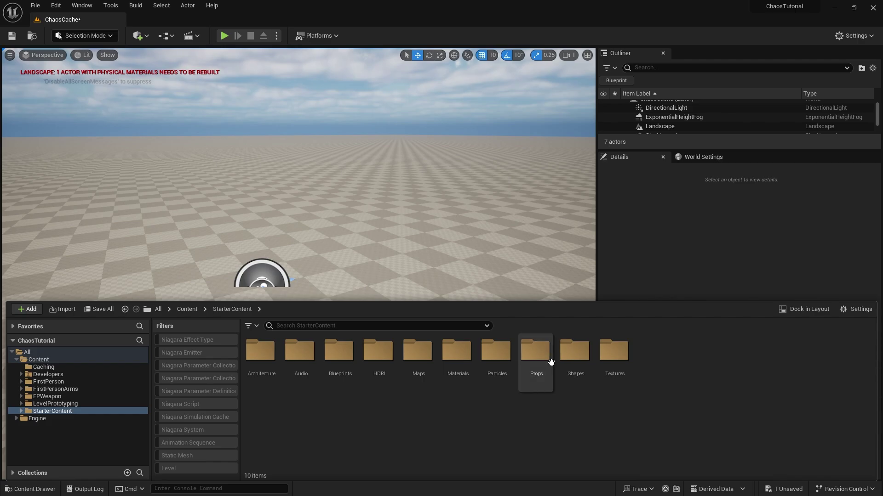
double_click(536, 361)
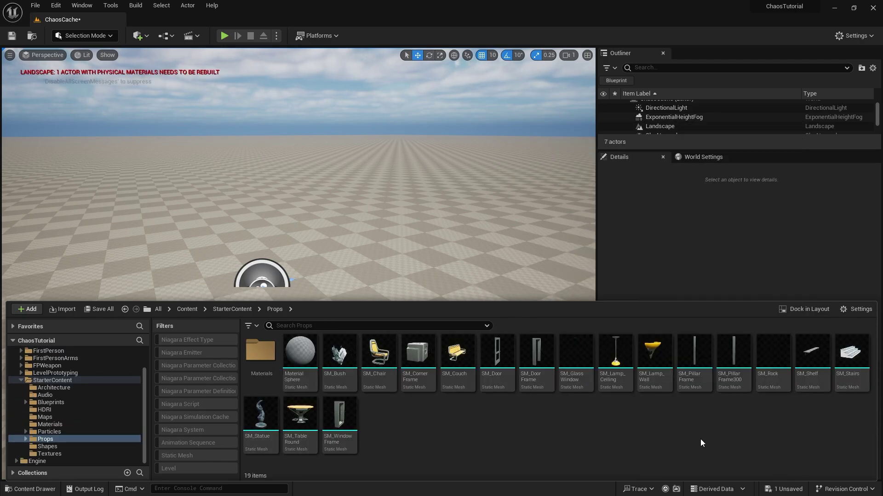
left_click_drag(774, 356, 265, 281)
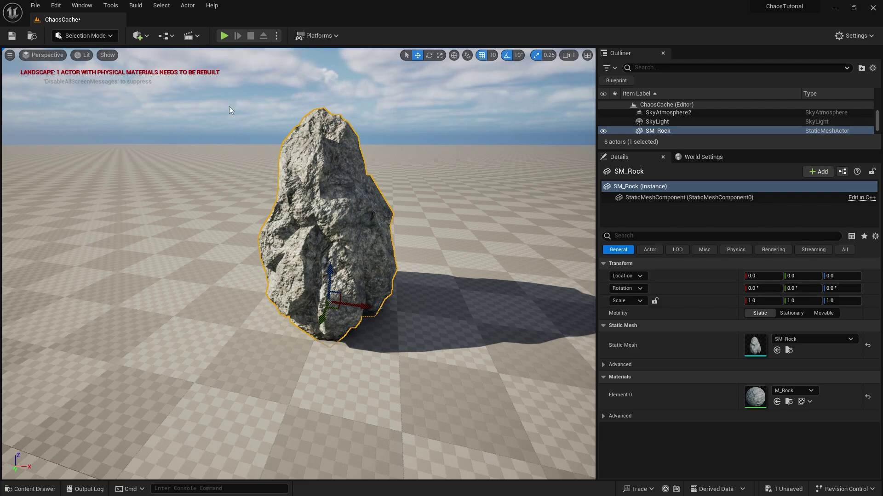
In Fracture mode, create a geometry collection named SM_Rock_GeometryCollection from the rock and store it in the Caching folder
left_click(101, 37)
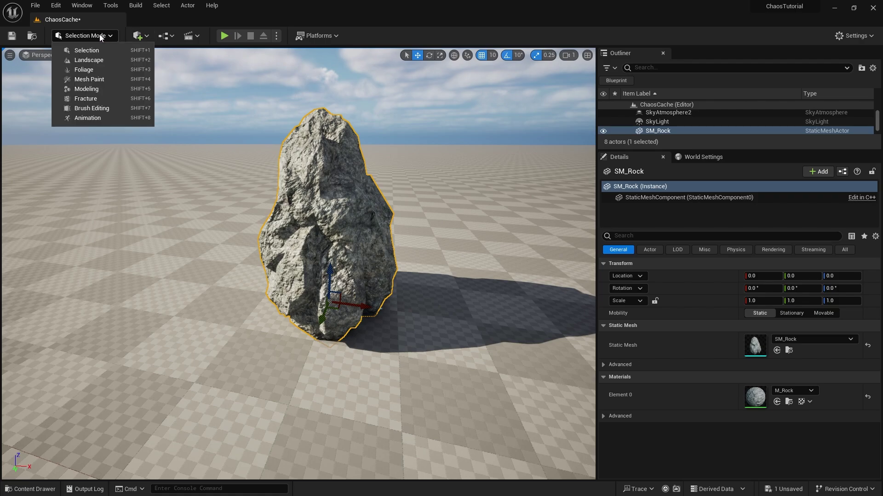
left_click(91, 98)
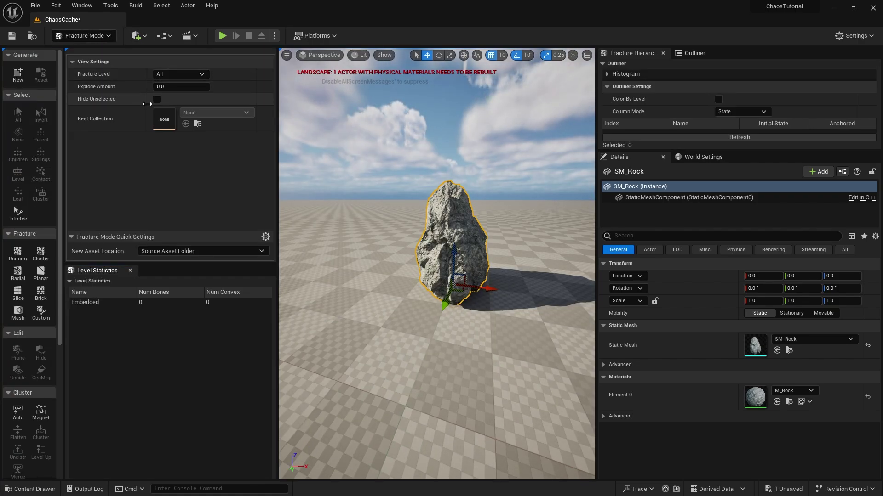
left_click(18, 76)
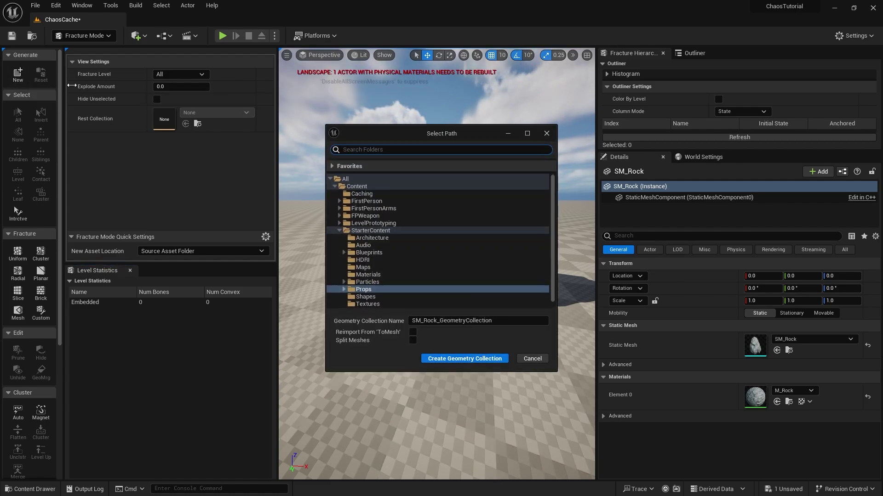
left_click(359, 195)
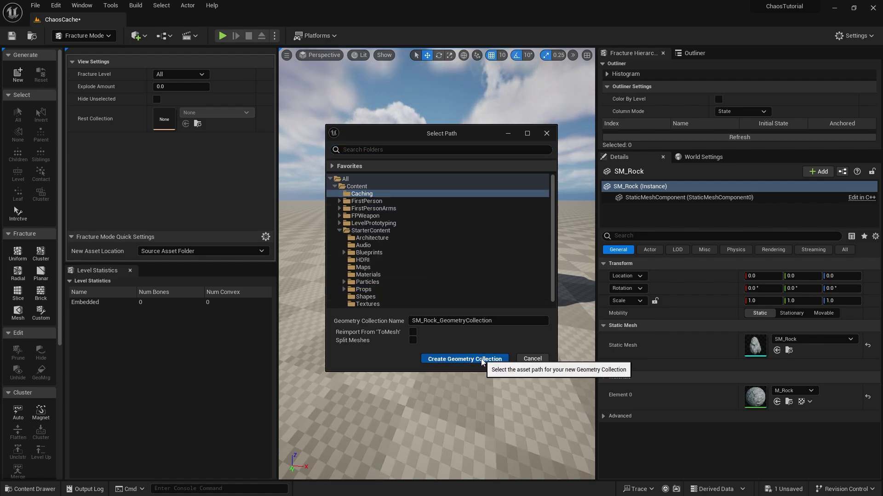
left_click(465, 358)
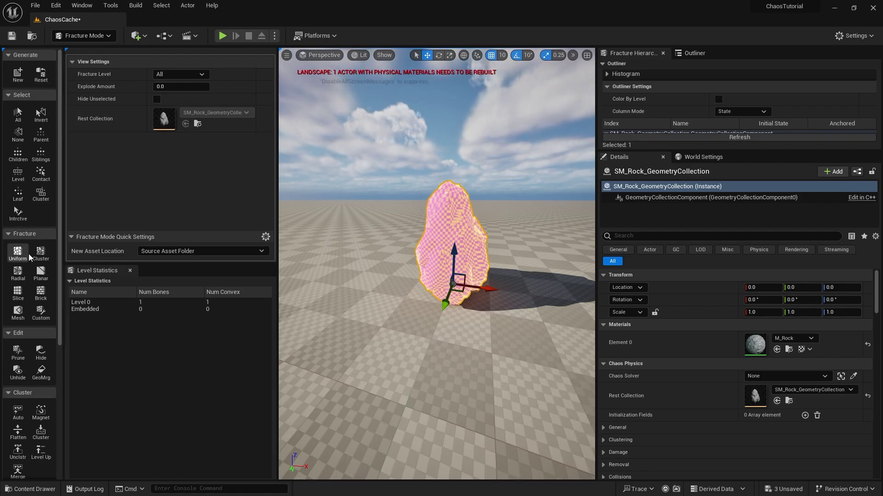
Fracture the rock repeatedly with the Uniform Voronoi method, using 20 minimum and maximum sites, down to fracture level 3
scroll(25, 248, "down", 1)
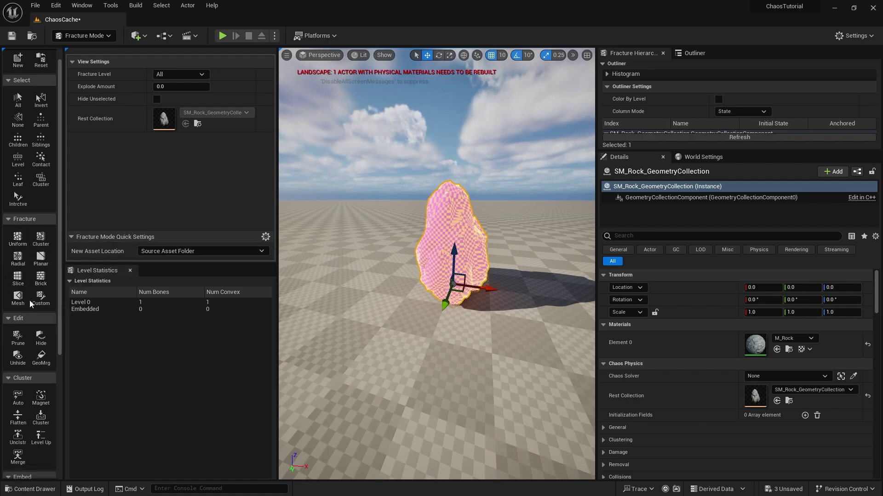
left_click(18, 238)
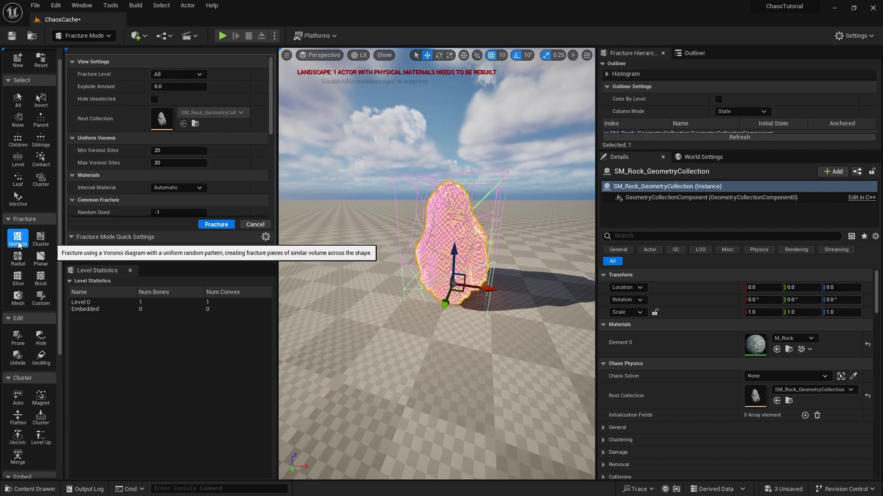
left_click(210, 226)
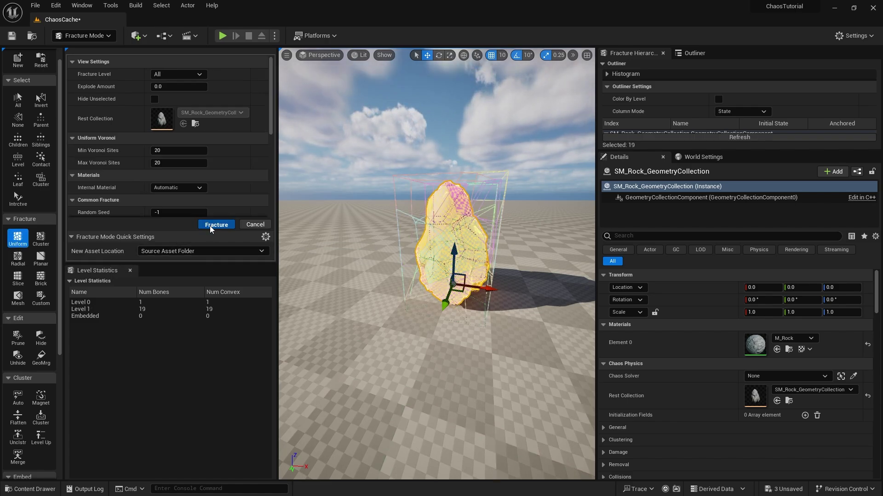
left_click(215, 225)
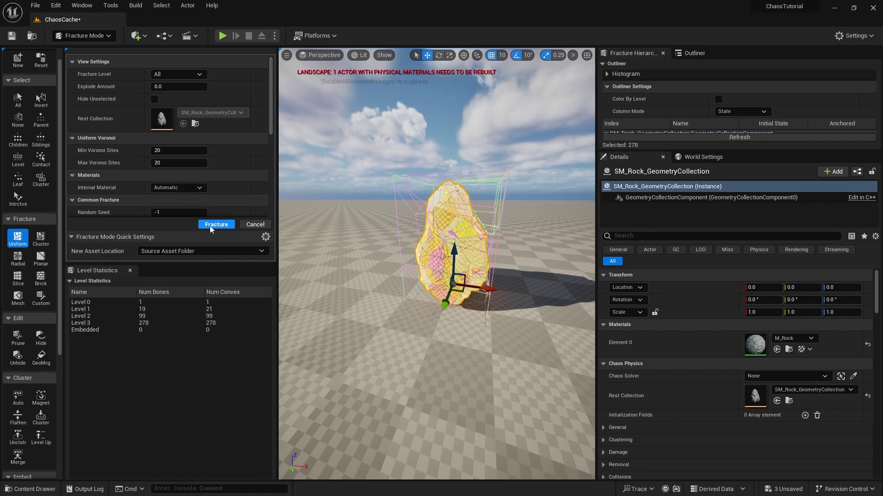
left_click(249, 227)
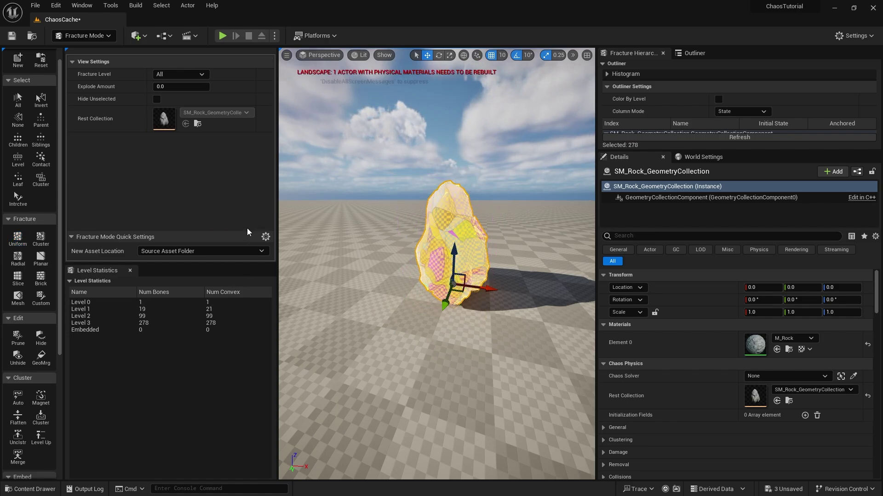
Set the explode amount of the fractured rock to 0.312 to spread its pieces apart
right_click_drag(402, 284, 312, 290)
right_click_drag(407, 168, 417, 164)
scroll(406, 168, "down", 3)
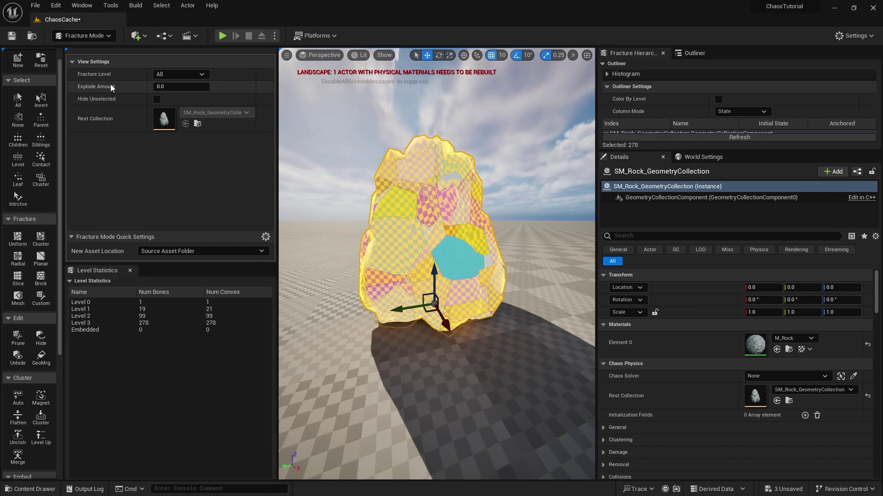
mouse_move(156, 87)
left_mouse_down()
mouse_move(183, 87)
mouse_move(156, 87)
left_mouse_up()
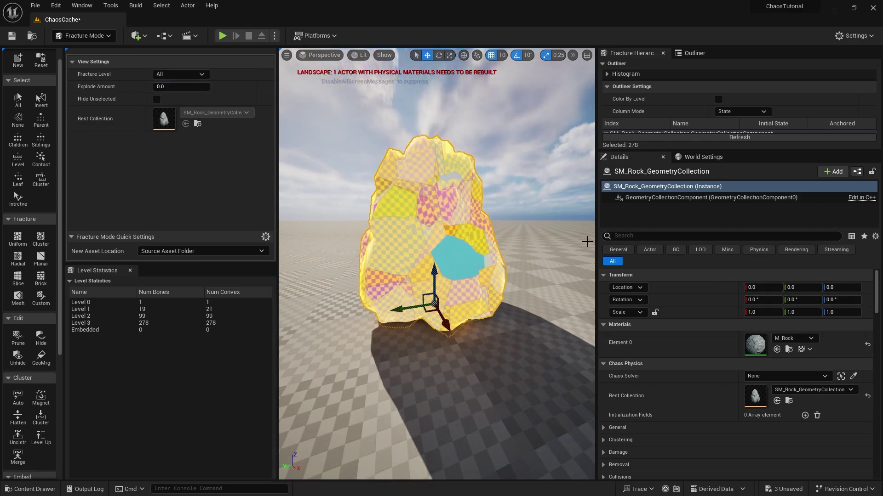
left_click_drag(185, 85, 196, 85)
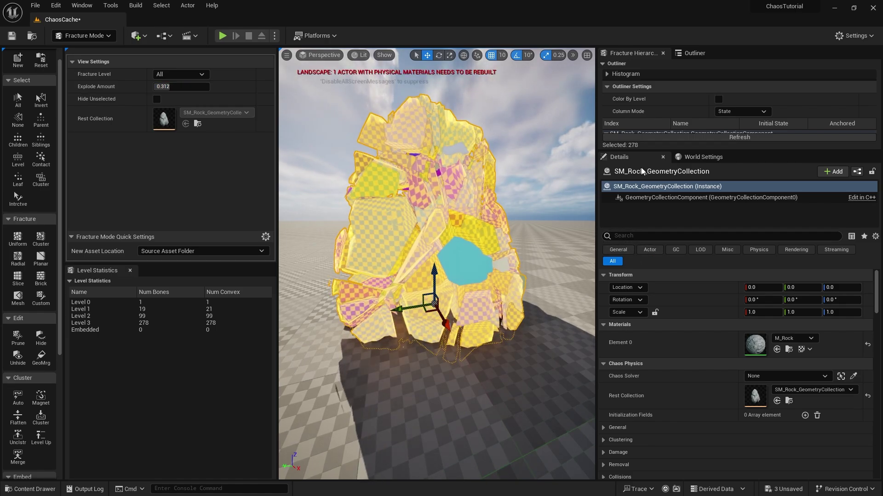
Find the bone settings in the rock collection's properties and turn off Show Bone Colors
left_click(641, 235)
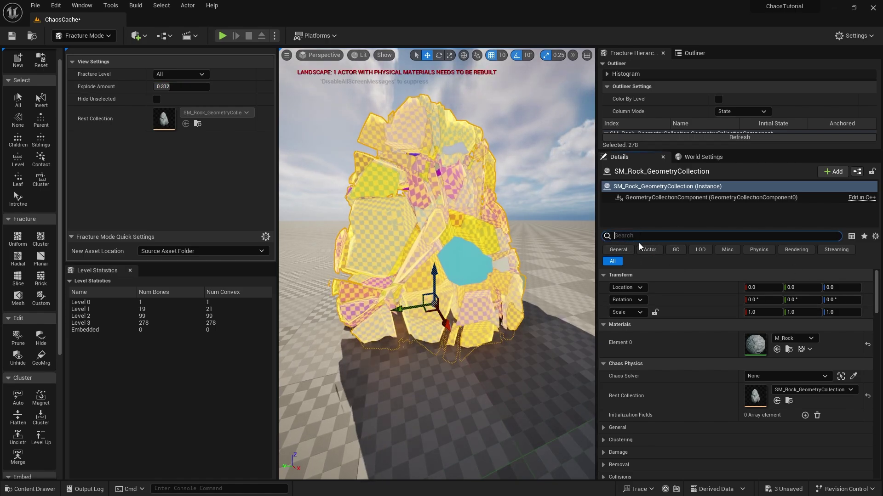
type("bone")
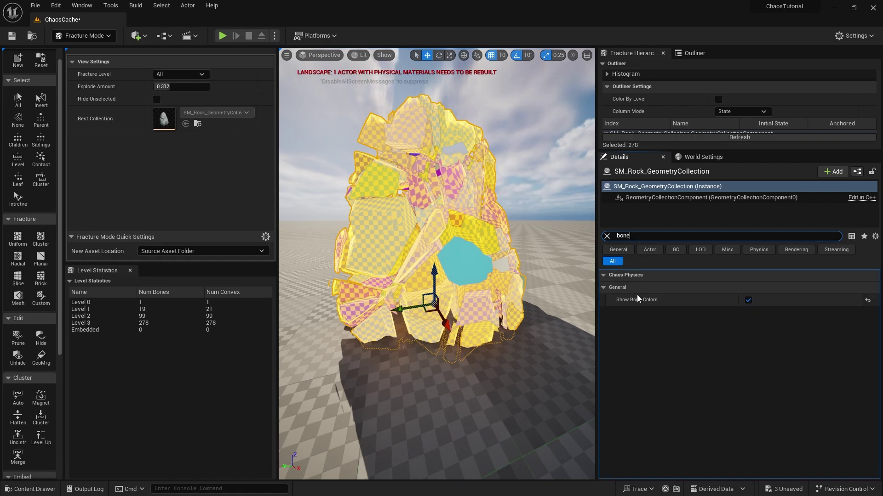
left_click(748, 300)
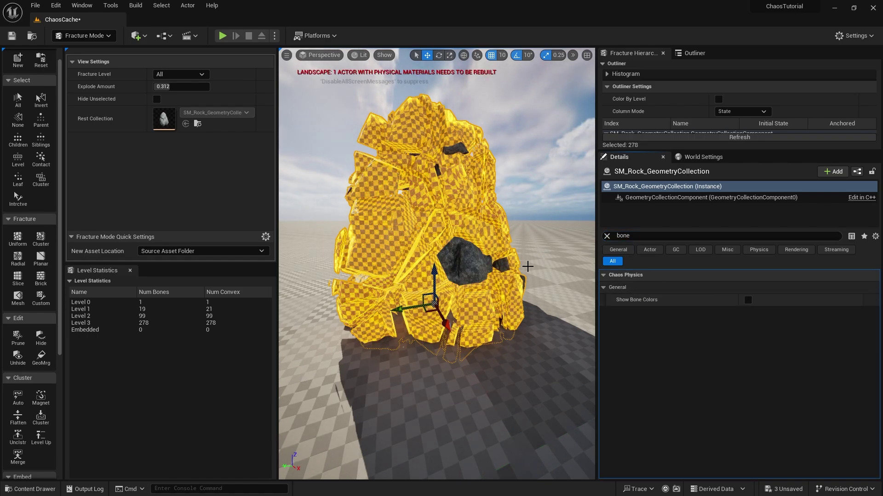
Select individual fractured pieces and inspect the rock's surfaces from several sides
right_click_drag(527, 266, 426, 229)
left_click(426, 167)
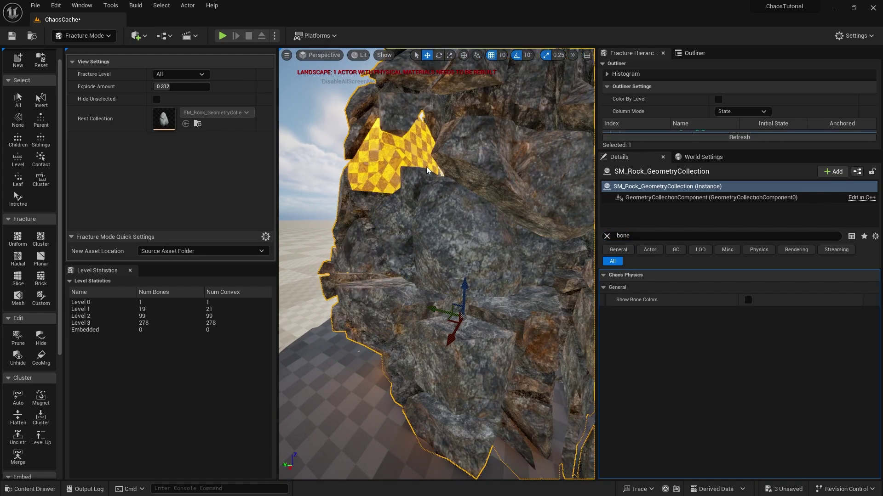
left_click(458, 258)
left_click(482, 169)
right_click_drag(482, 169, 371, 207)
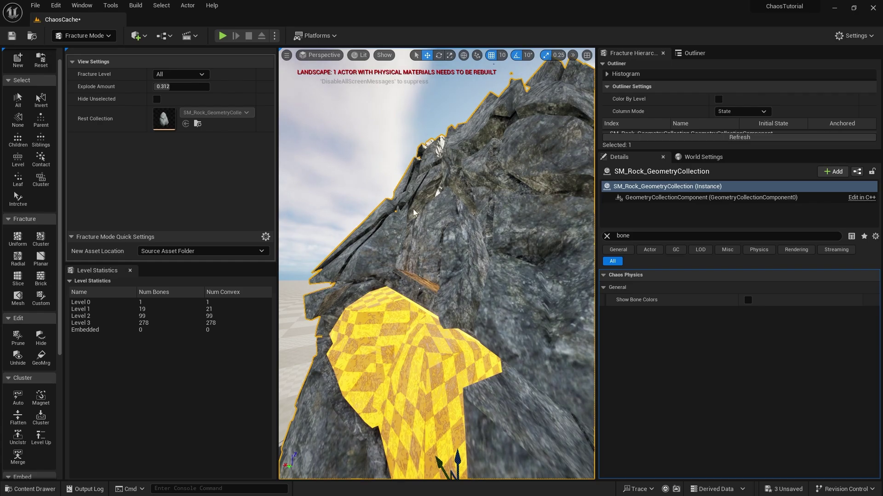
right_click_drag(416, 243, 468, 225)
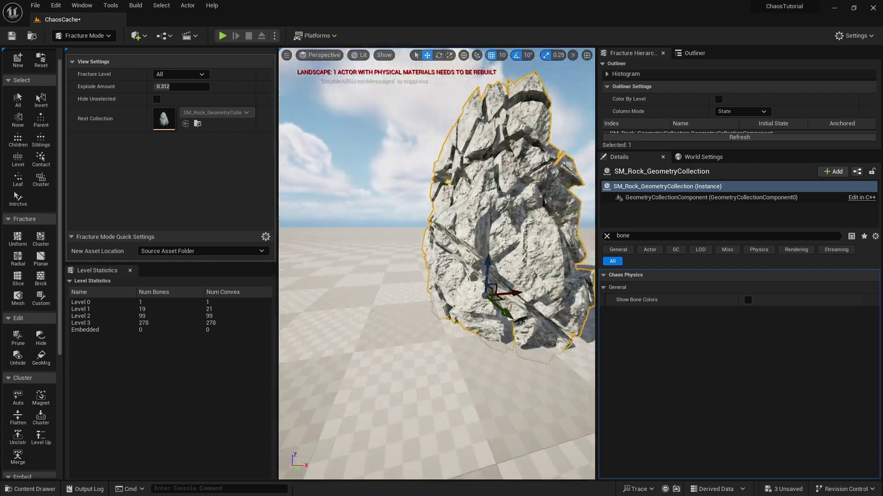
right_click_drag(338, 174, 338, 174)
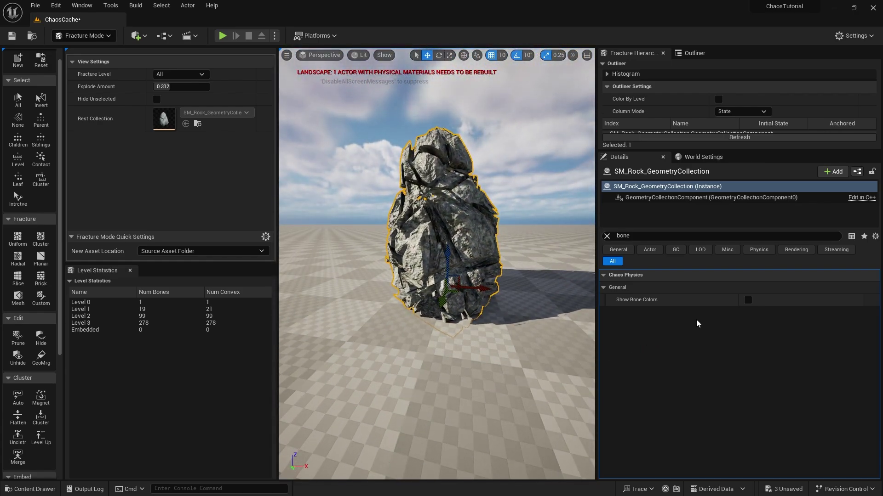
Clear the property search filter and return the editor to Selection mode
left_click(606, 236)
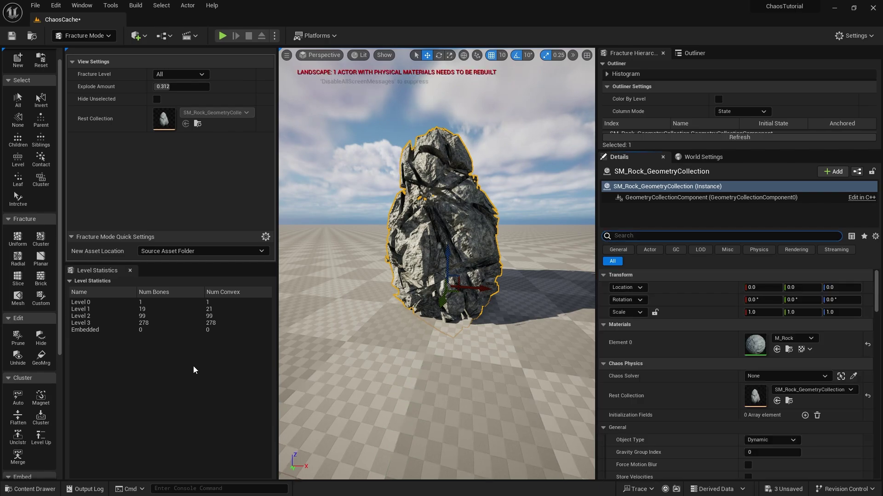
left_click(74, 37)
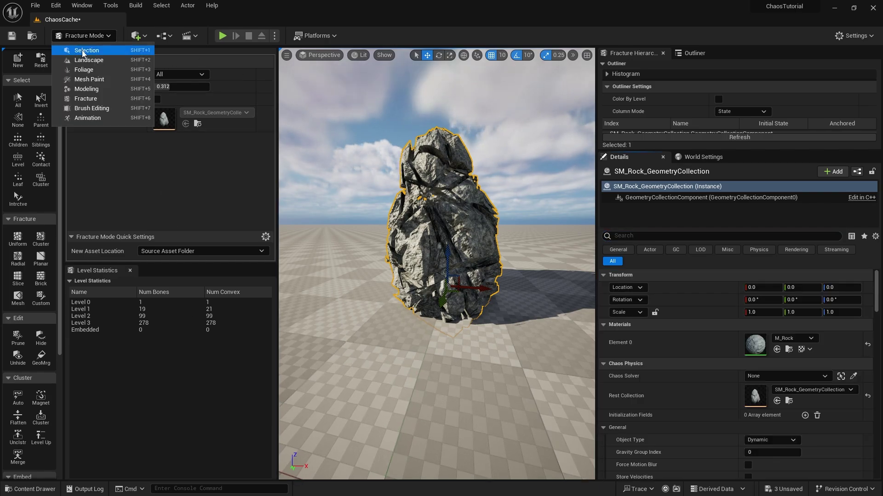
left_click(81, 53)
Play the level to watch the fractured rock collapse, examine the broken pieces up close, and stop the simulation
key("s")
right_click_drag(336, 245, 402, 319)
scroll(713, 400, "down", 3)
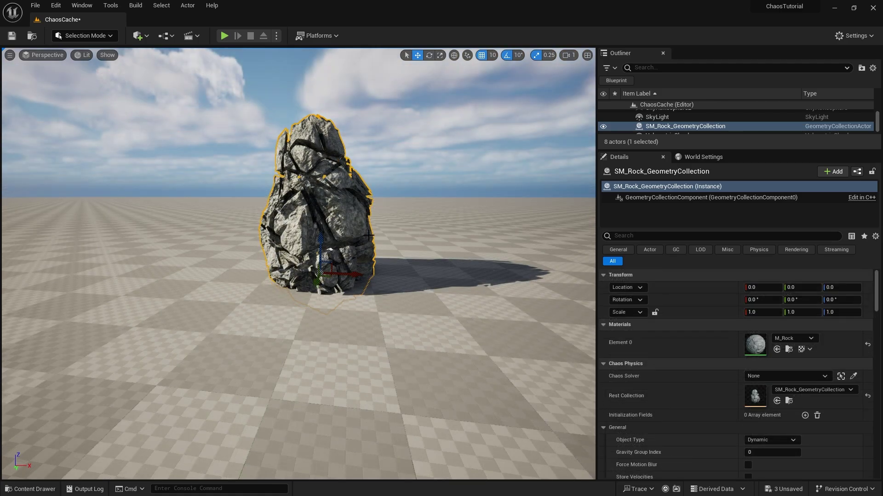
left_click(224, 36)
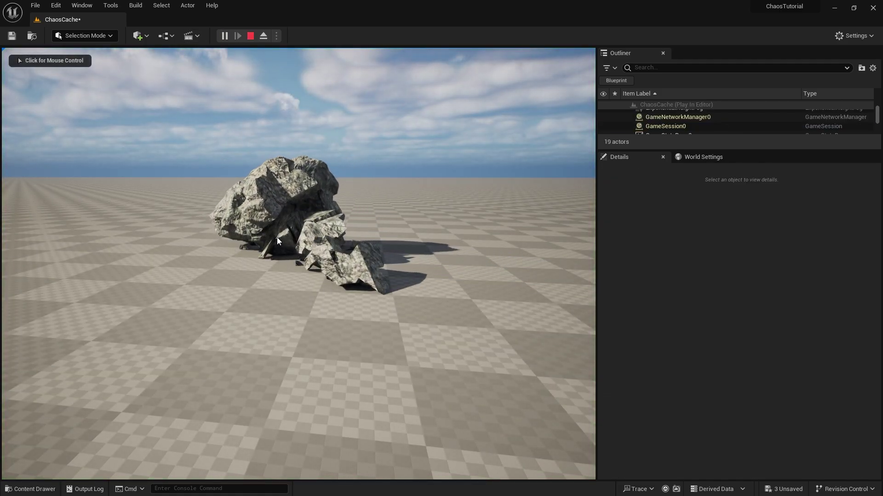
left_click(287, 304)
key("w")
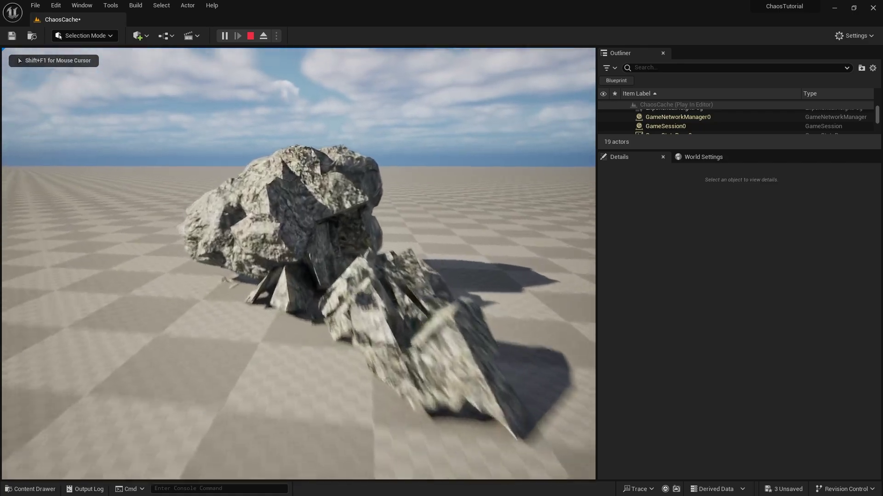
key("s")
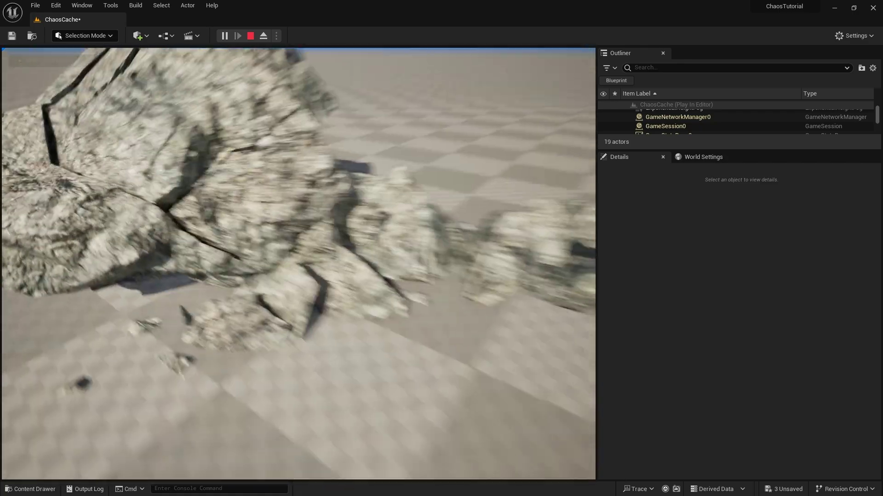
key("w")
key("s")
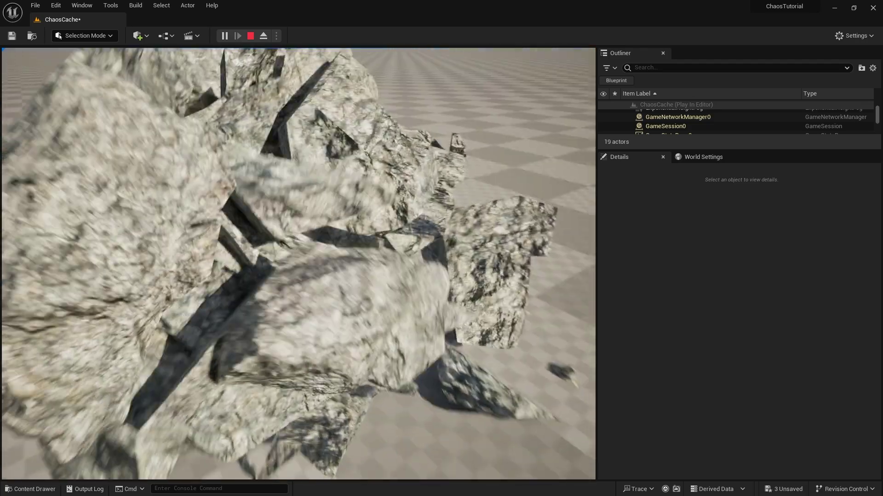
key("w")
key("w")
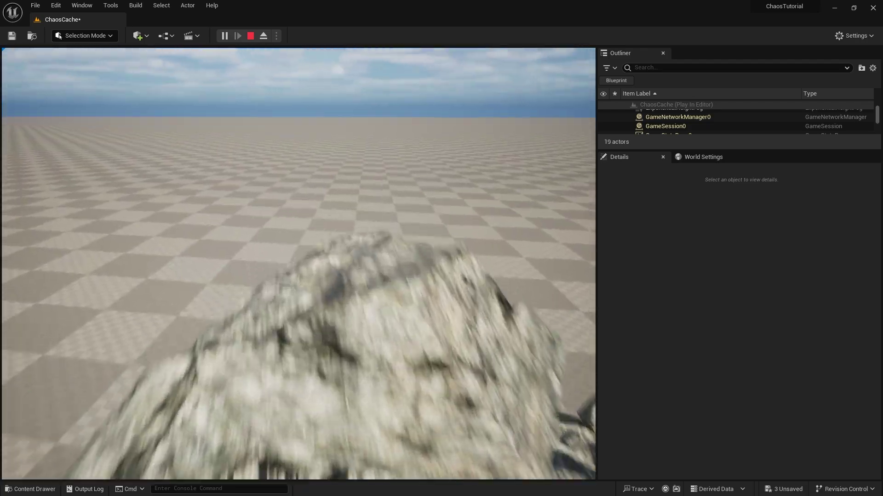
key("Escape")
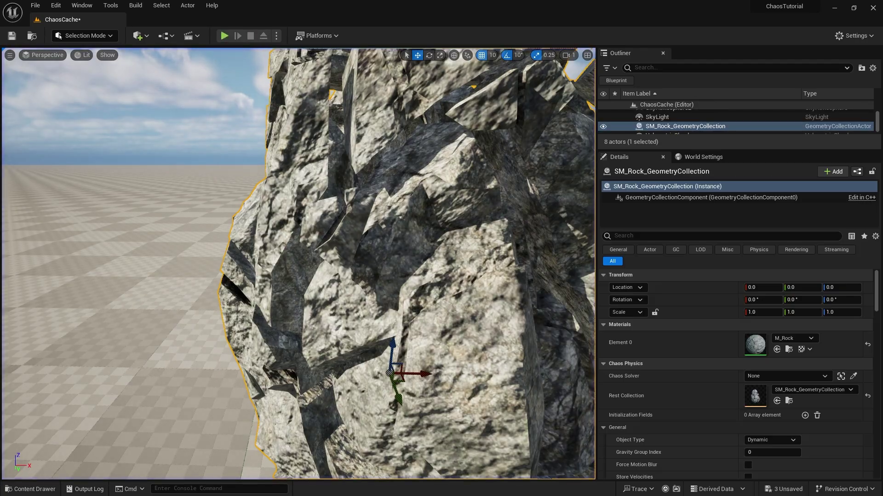
Examine the fractured rock and its base on the floor from several angles
key("s")
right_click_drag(294, 307, 271, 322)
key("w")
right_click_drag(271, 276, 326, 304)
key("s")
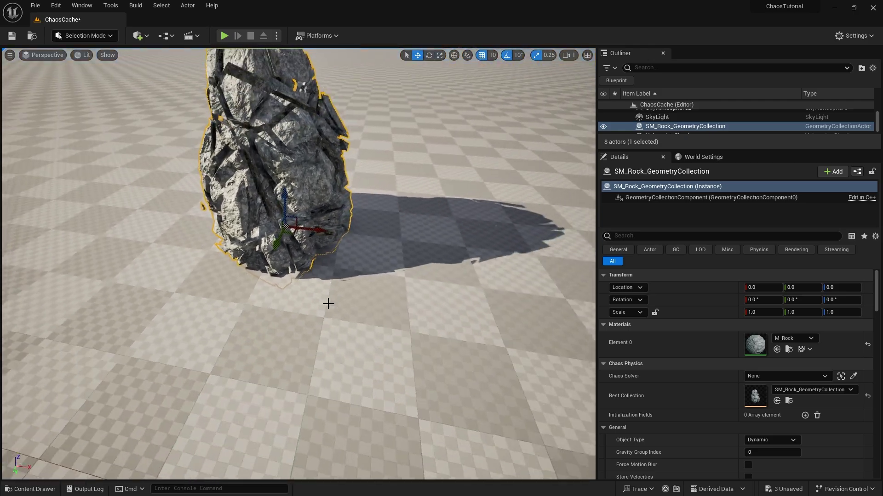
right_click_drag(279, 192, 294, 202)
key("w")
key("d")
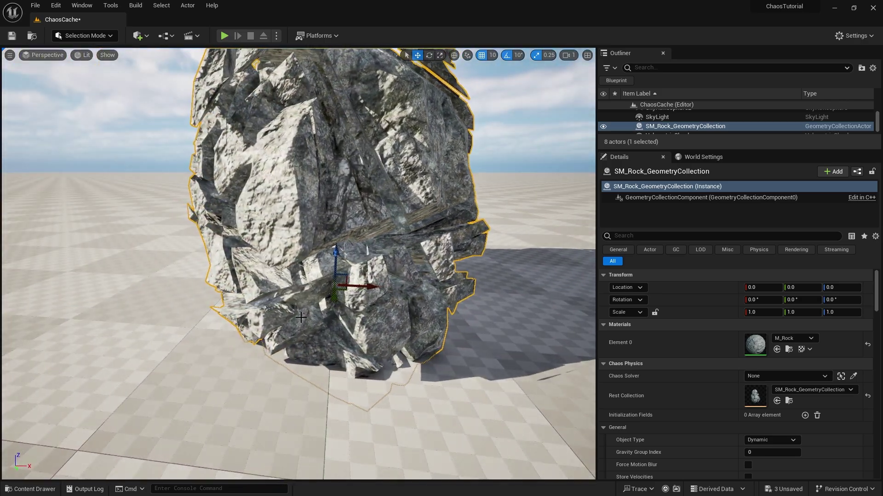
Create a Blueprint class named FieldAnchor in the Content/Caching folder, with FS_AnchorField_Generic as its parent class
left_click(55, 486)
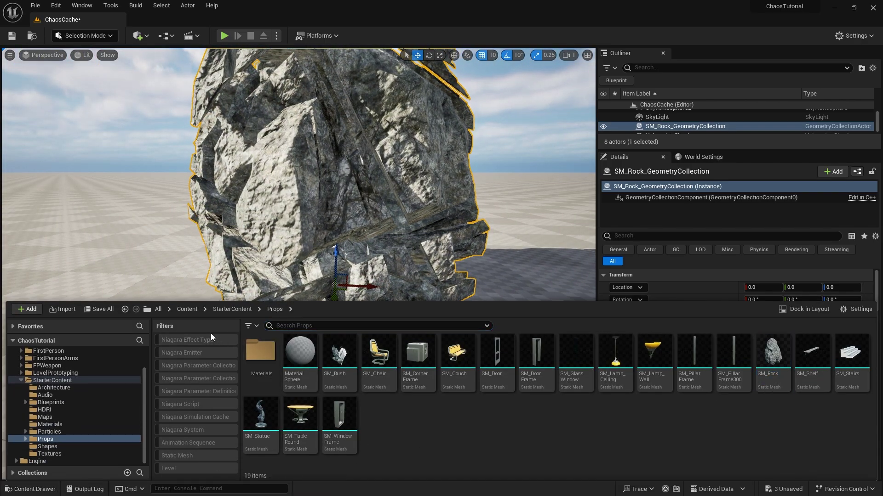
left_click(198, 309)
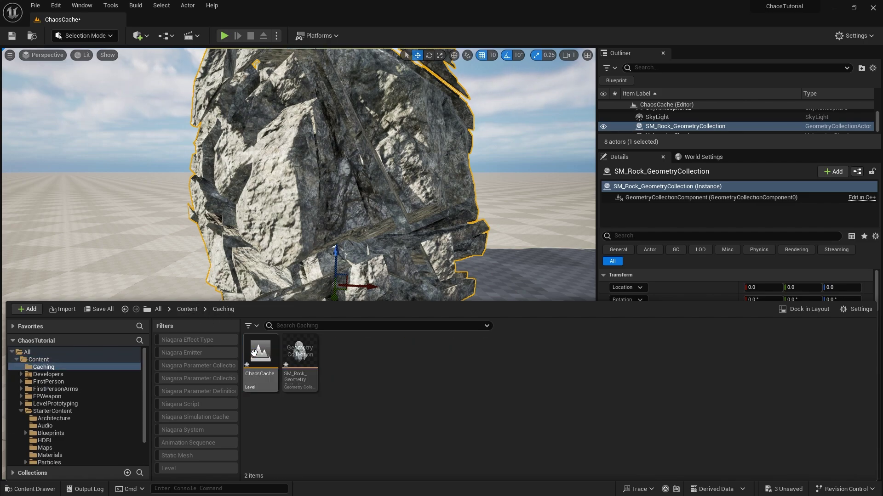
right_click(331, 361)
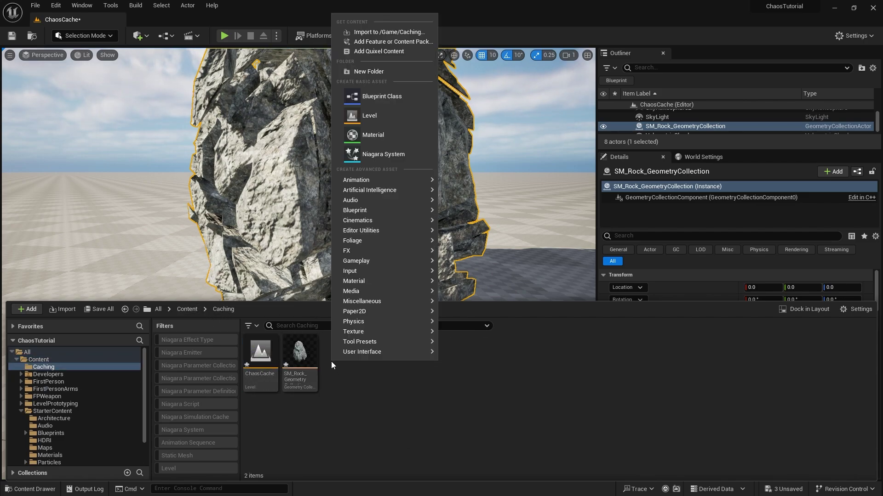
left_click(389, 97)
left_click(326, 312)
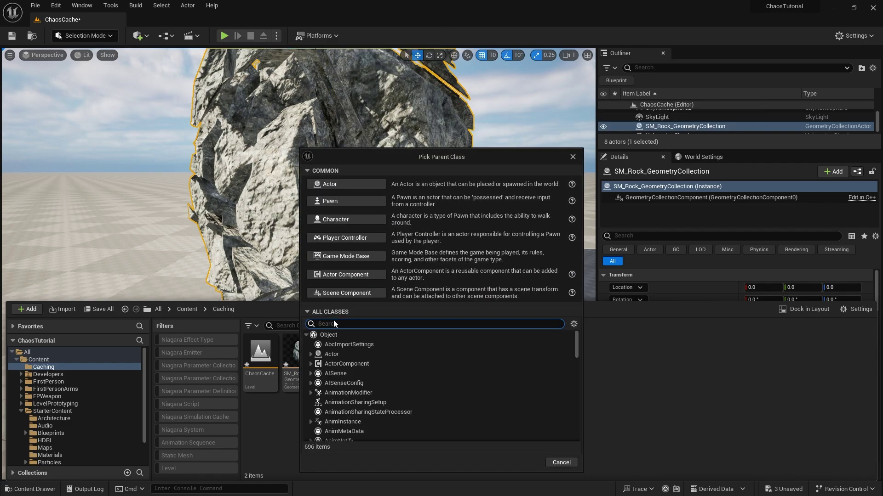
type("anchor")
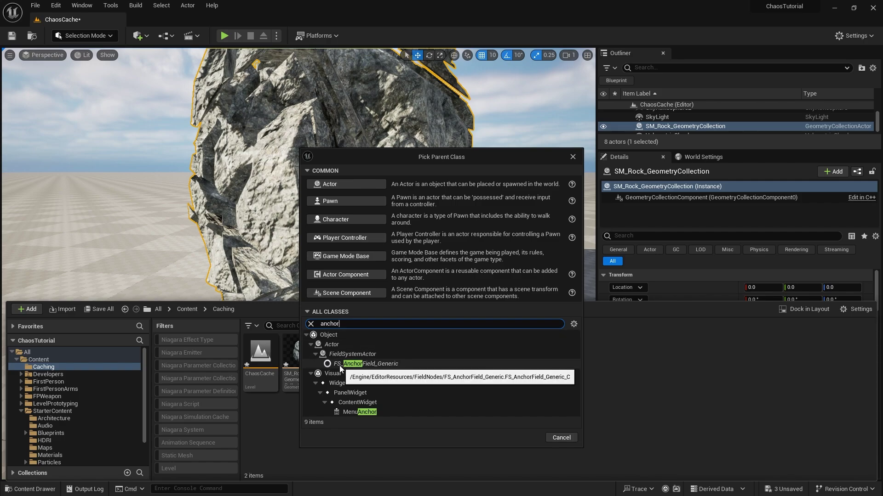
left_click(365, 364)
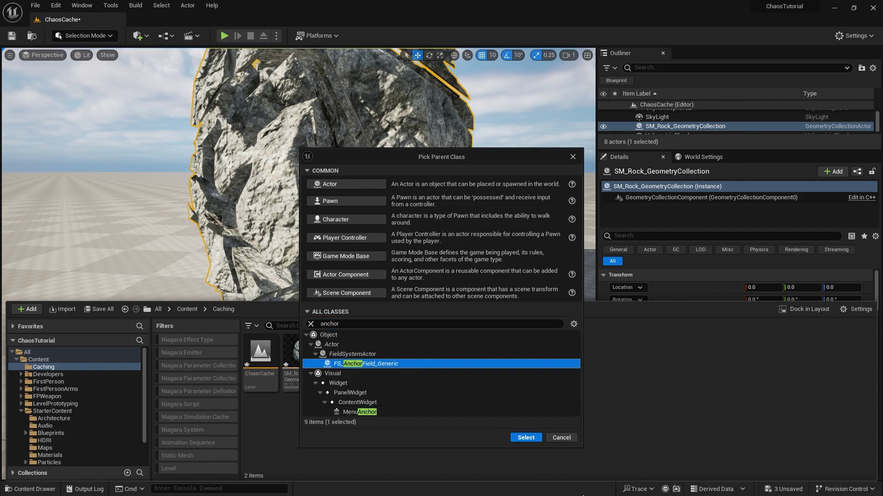
left_click(529, 437)
type("Fie")
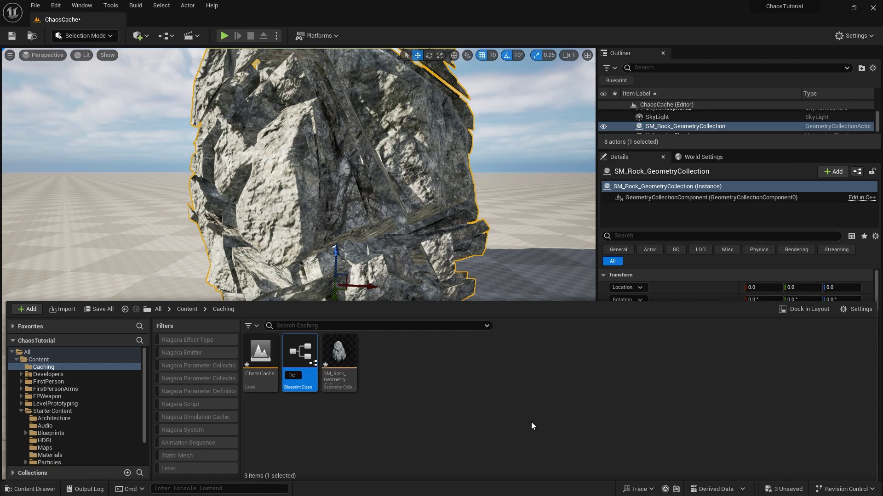
key("Return")
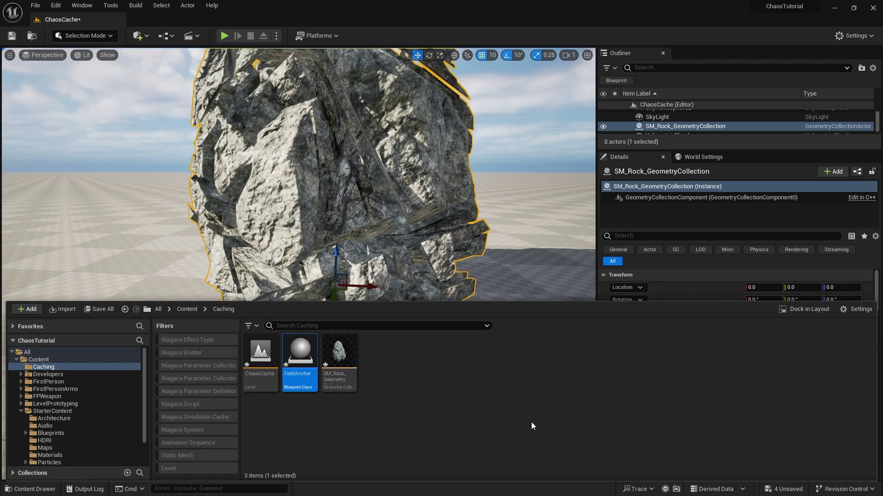
Place FieldAnchor in the level at the rock's base and scale it to 3.0 along X
left_click_drag(300, 355, 323, 325)
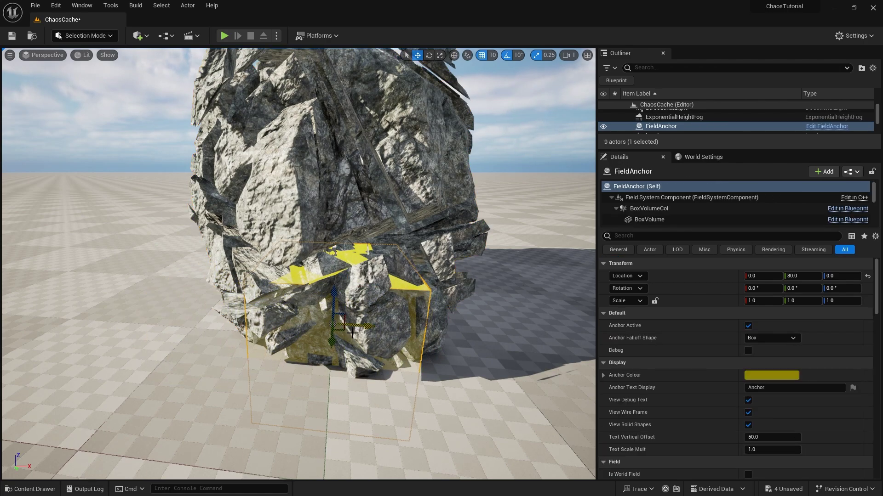
scroll(322, 325, "down", 3)
scroll(298, 263, "down", 2)
key("r")
left_click_drag(350, 290, 414, 292)
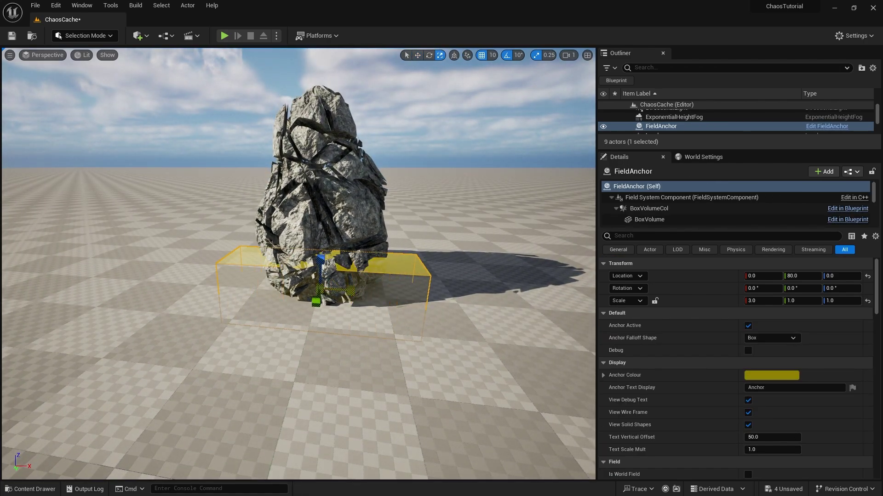
Scale FieldAnchor to 3.75 along Y and move it to Y 20.0 so its box surrounds the rock's base
left_click_drag(316, 301, 202, 305)
left_click_drag(236, 275, 165, 257)
key("w")
scroll(276, 281, "down", 3)
left_click_drag(275, 280, 414, 285, "alt")
left_click_drag(325, 264, 390, 265, "alt")
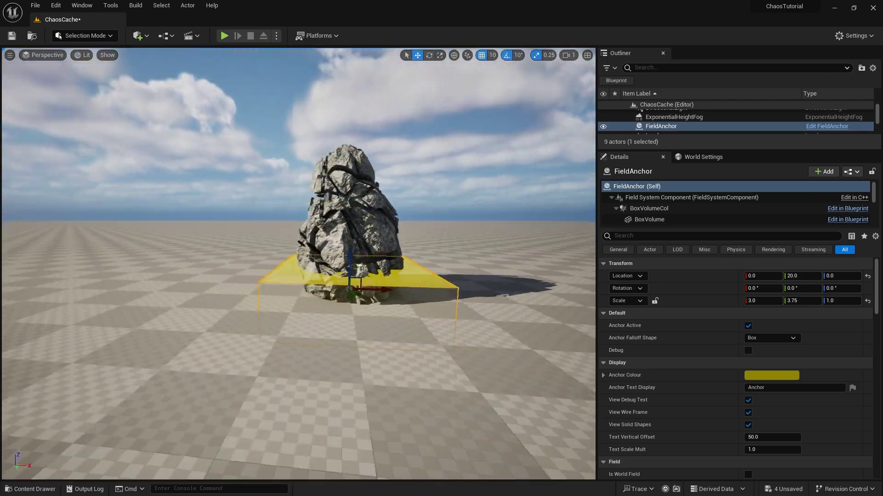
right_click_drag(325, 265, 396, 265, "alt")
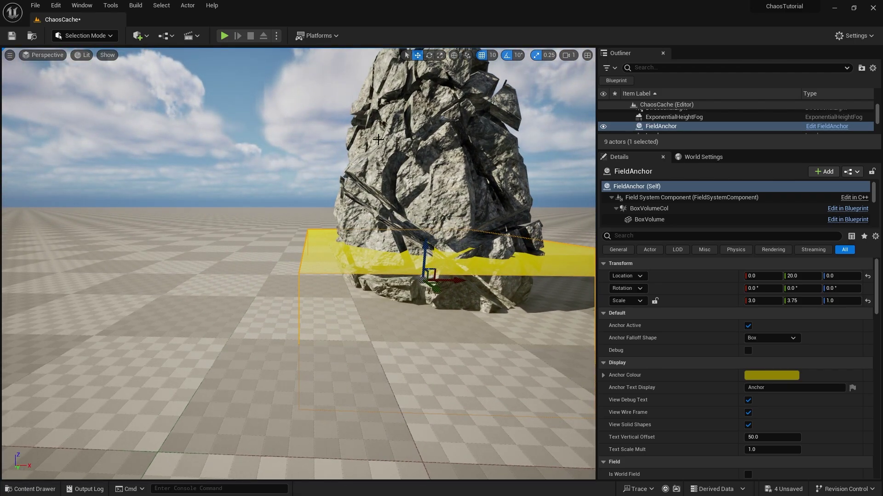
Add an Initialization Fields element to the rock geometry collection and assign the placed FieldAnchor to it
right_click_drag(339, 203, 367, 176)
left_click(367, 175)
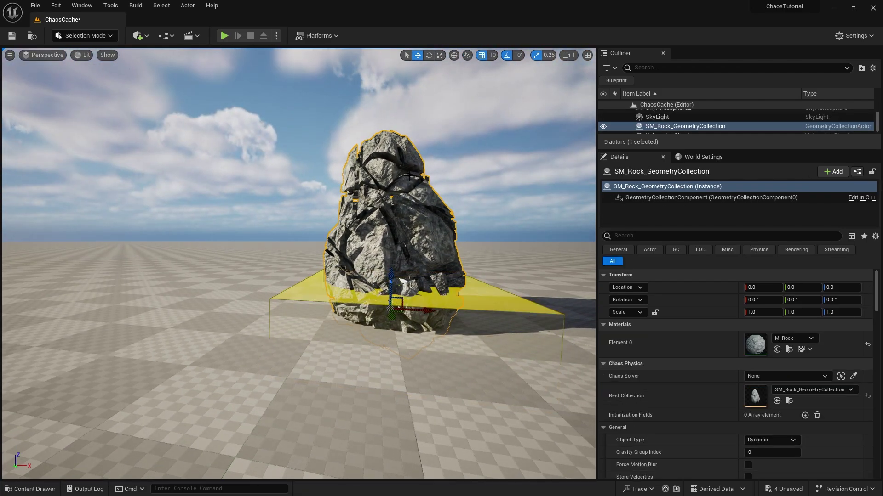
scroll(672, 378, "down", 2)
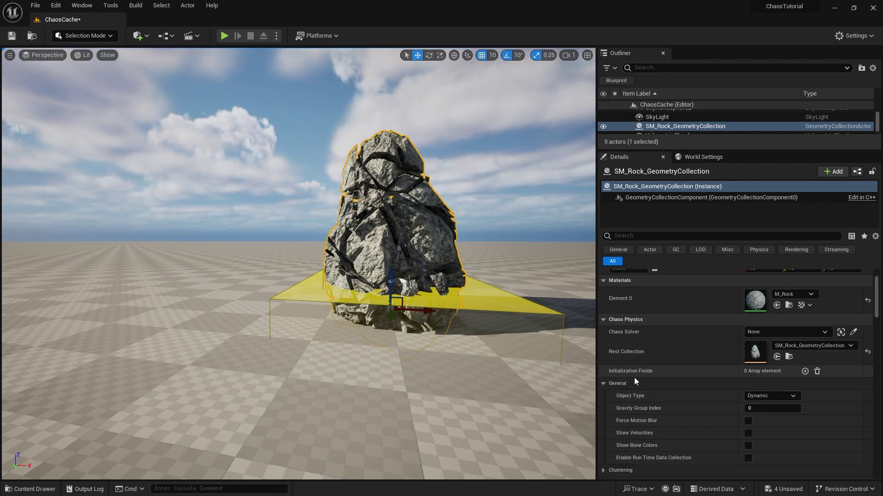
left_click(804, 372)
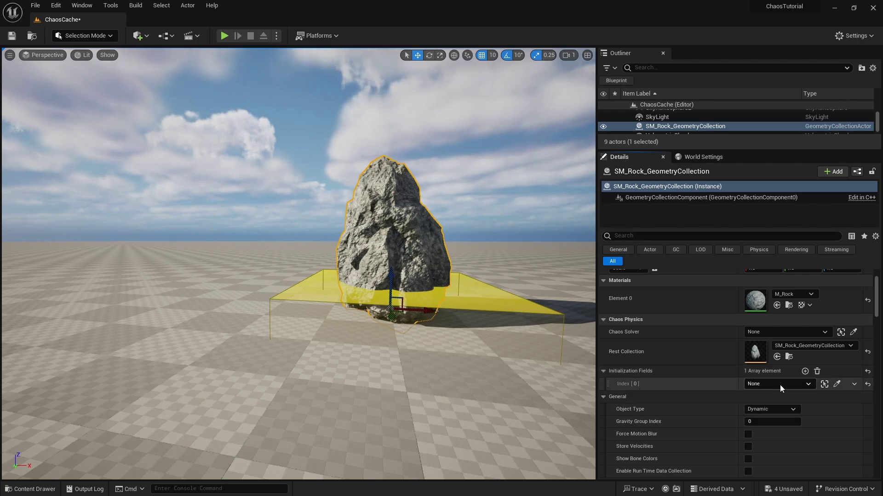
left_click(837, 384)
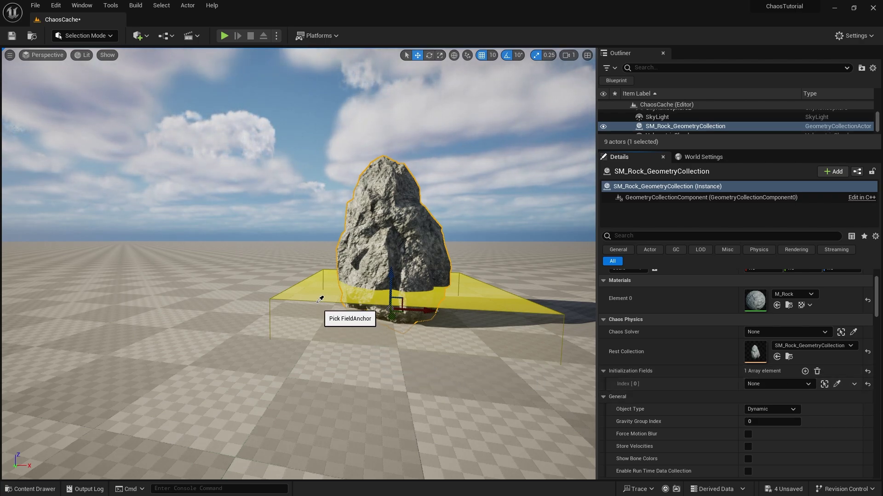
left_click(313, 294)
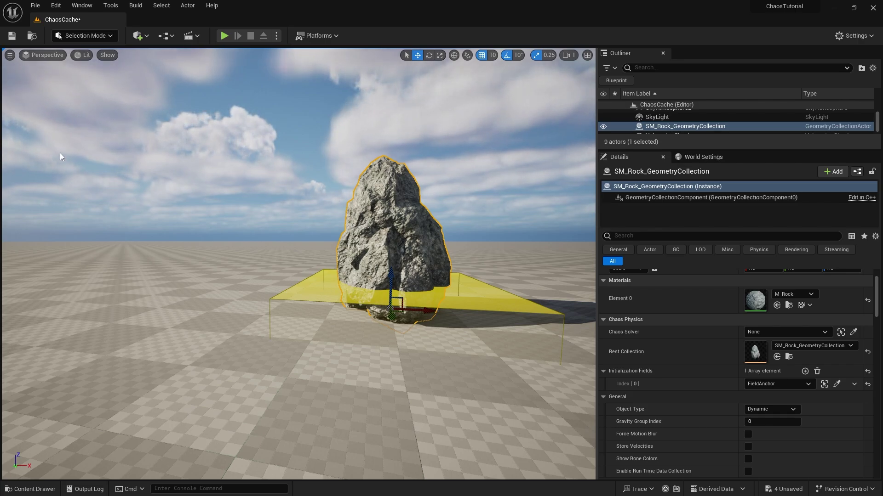
Play the level to test the rock with its anchor field, and stop the simulation
left_click(225, 36)
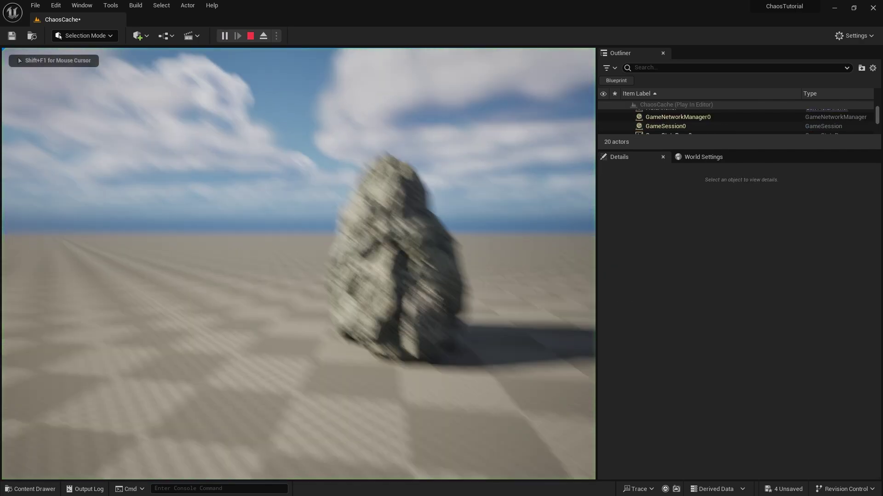
key("w")
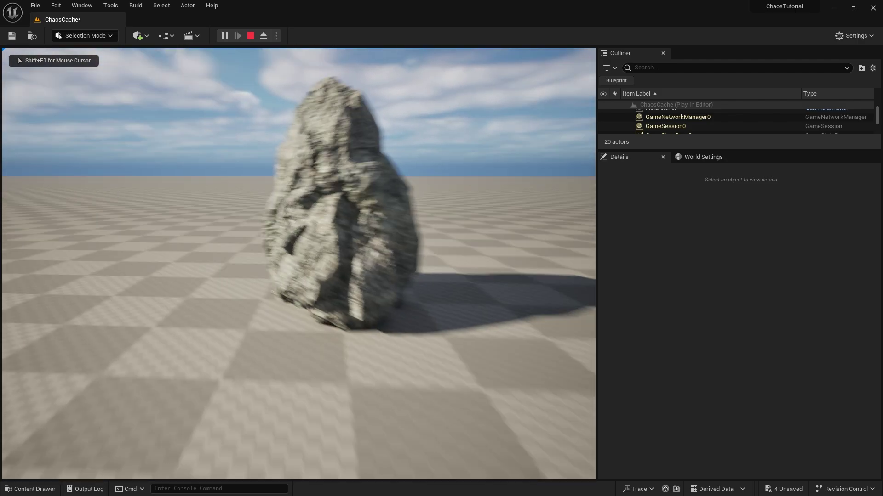
key("s")
key("Escape")
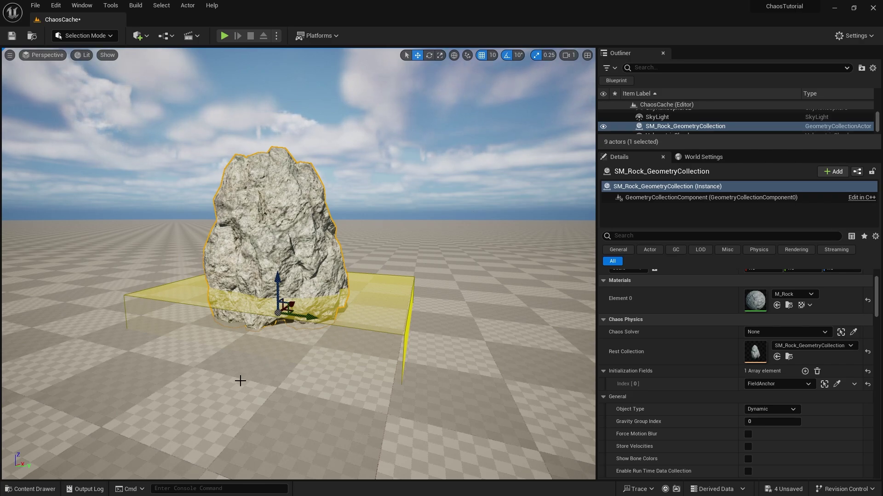
Create a Blueprint class in the Caching folder with FS_MasterField as its parent class
left_click(30, 489)
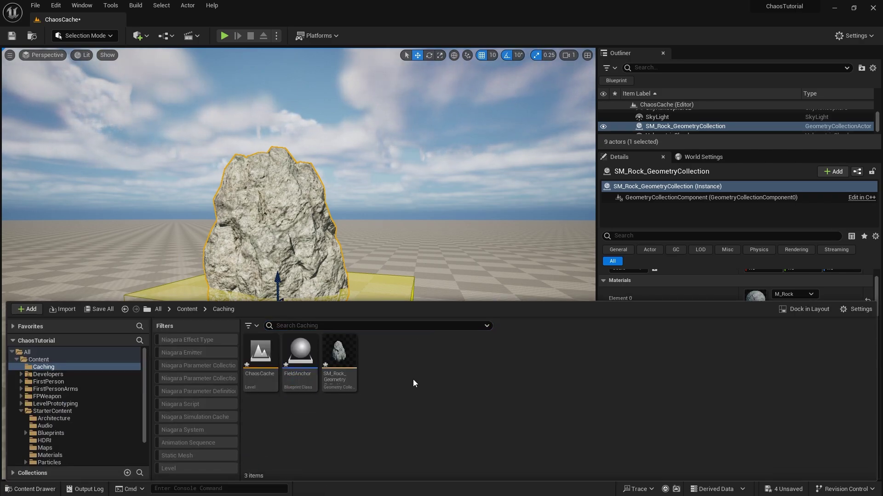
right_click(395, 361)
left_click(445, 96)
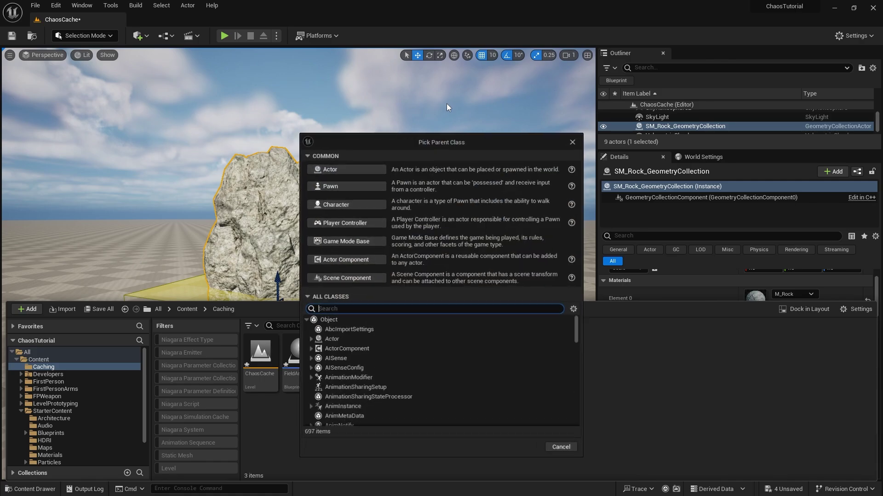
type("ma")
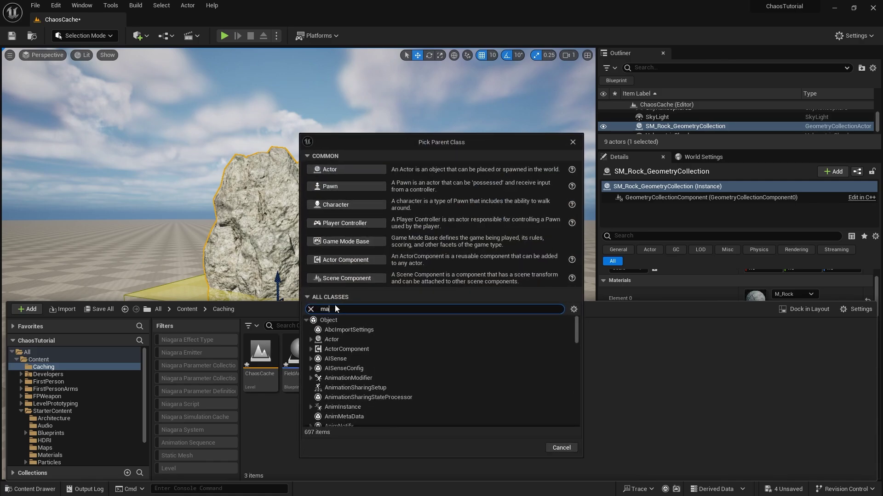
type("ster field")
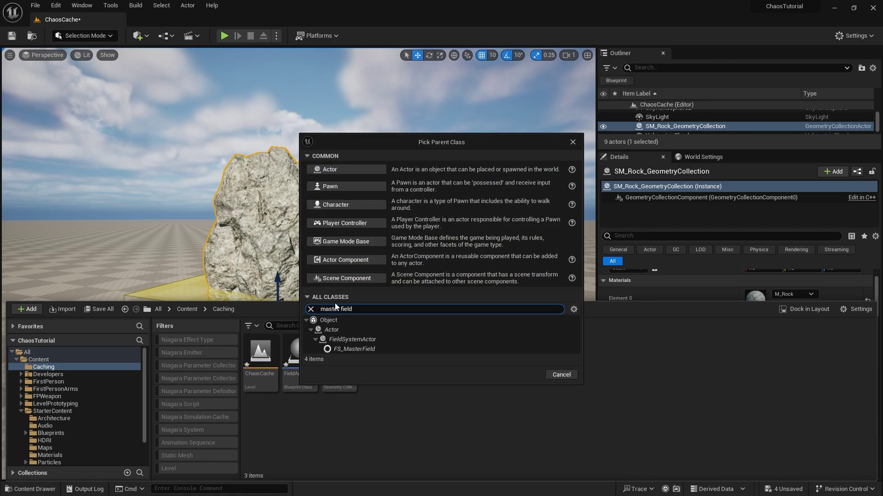
left_click(361, 349)
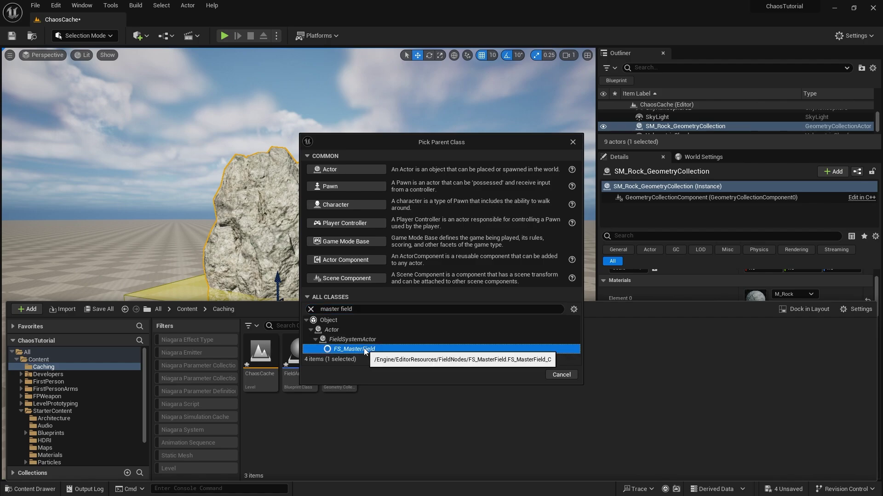
left_click(524, 374)
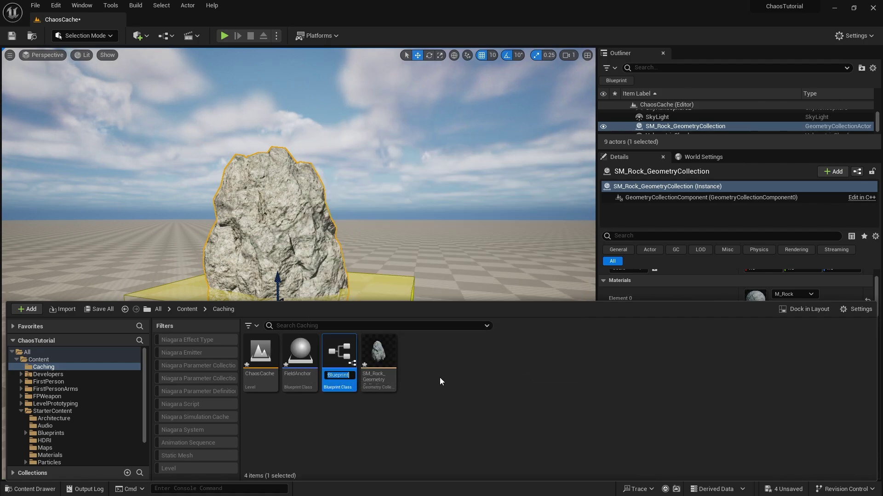
Name the new Blueprint class MasterFieldChaos
type("MasterField")
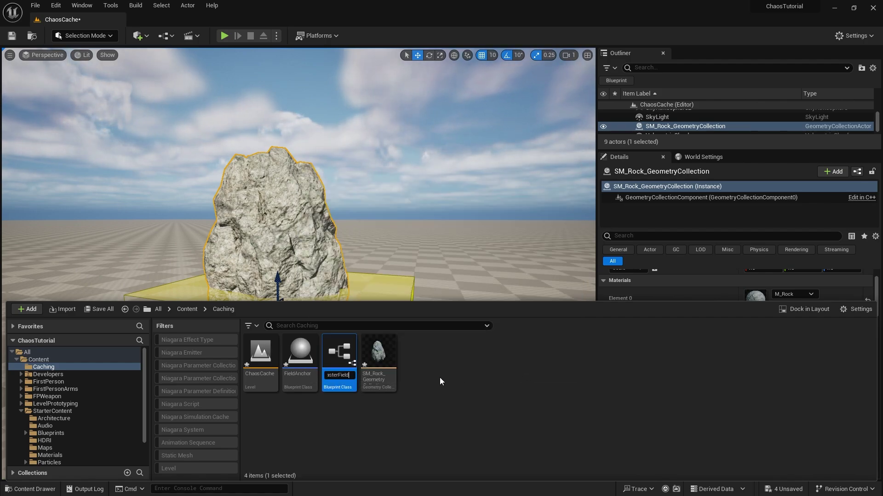
type("C")
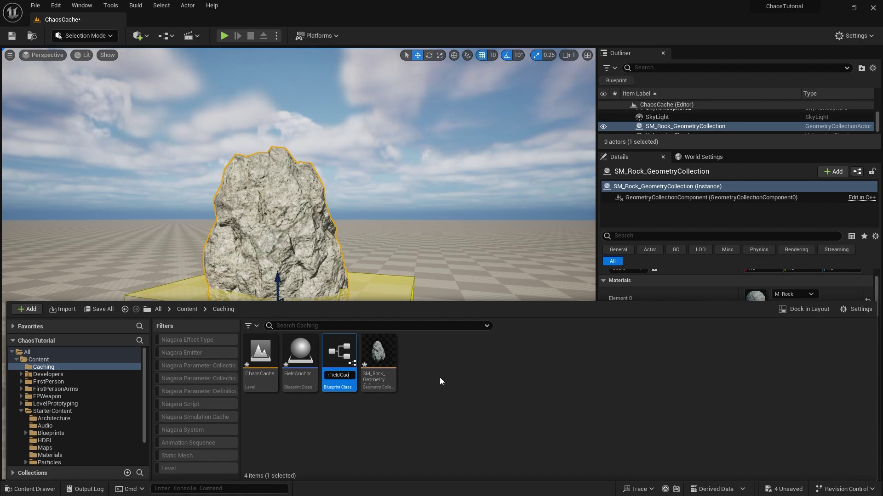
type("ha")
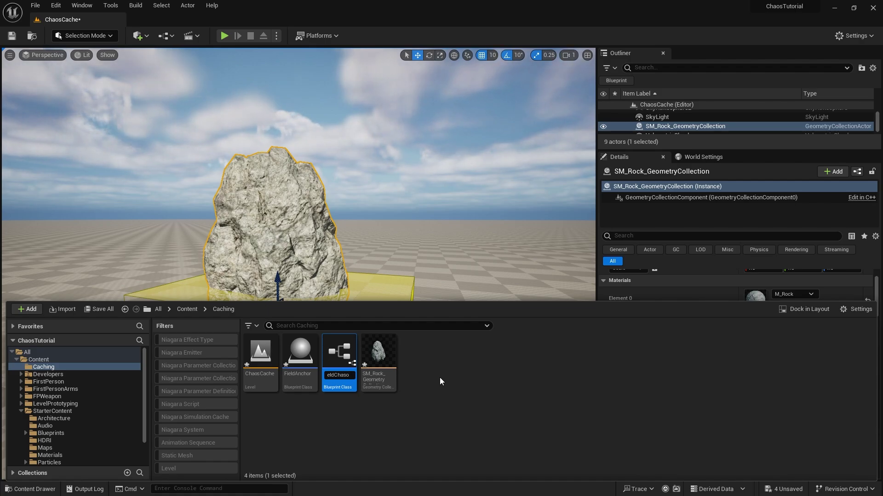
type("os")
key("Return")
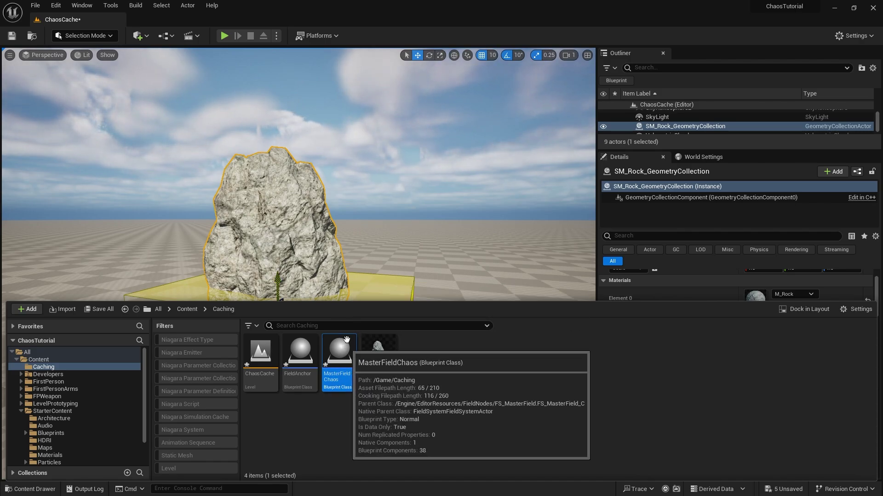
Place MasterFieldChaos in the level against the rock's side, at about X -20, Y 90, Z 150
left_click_drag(339, 357, 365, 244)
left_click_drag(337, 303, 332, 207)
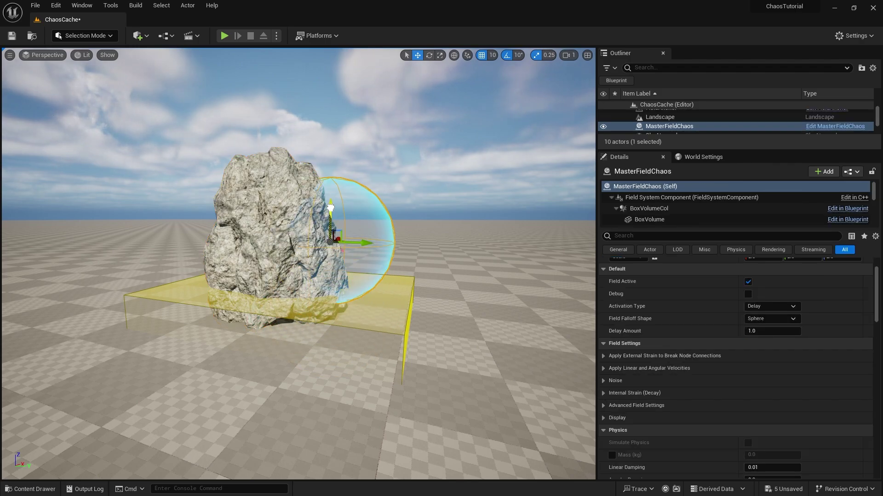
right_click_drag(388, 266, 271, 317)
left_click_drag(424, 212, 377, 214)
right_click_drag(342, 278, 375, 278)
Simulate the level to test how the master field breaks the rock, and stop the simulation
left_click(278, 34)
left_click(305, 112)
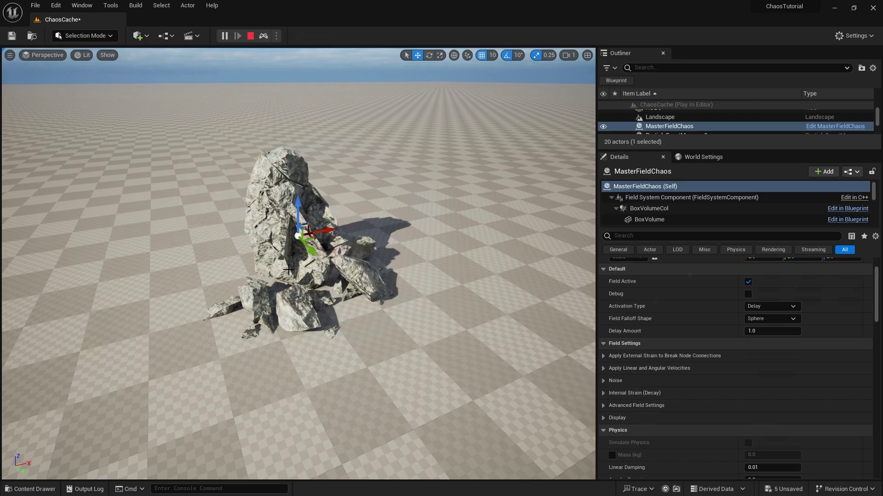
key("Escape")
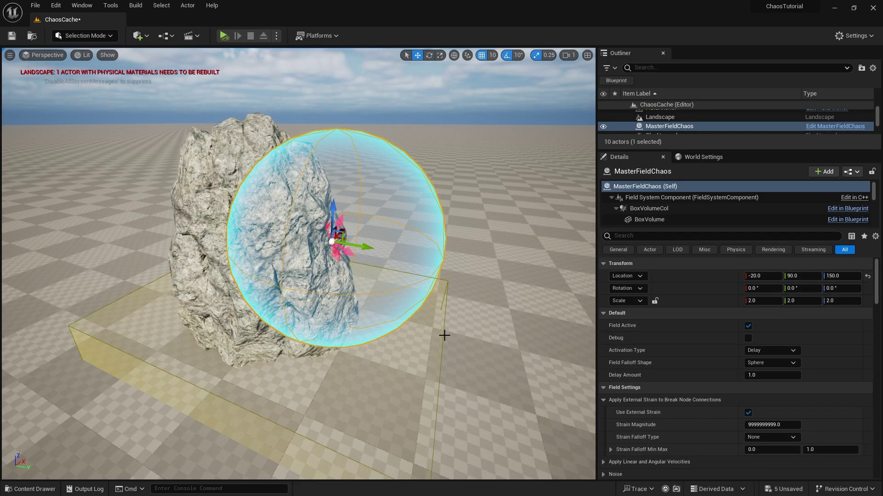
Set MasterFieldChaos's Torque Mult to 30.0 and test the destruction in a simulation
scroll(646, 348, "down", 4)
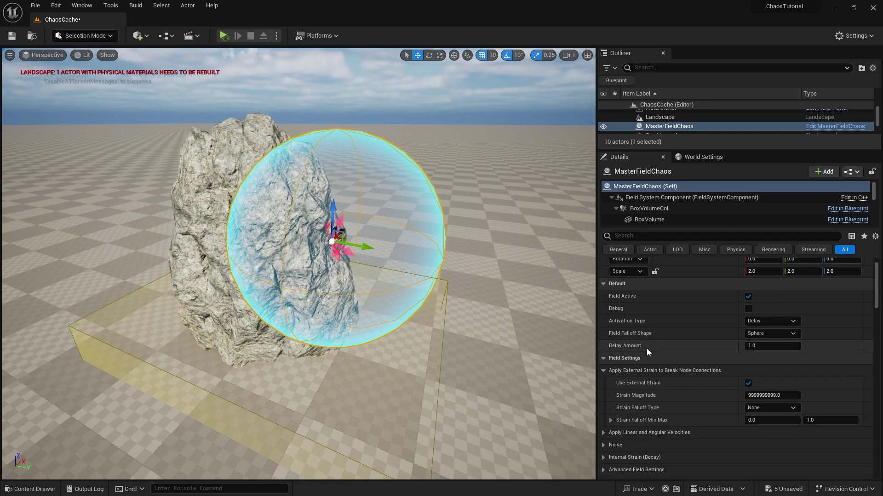
scroll(626, 391, "down", 1)
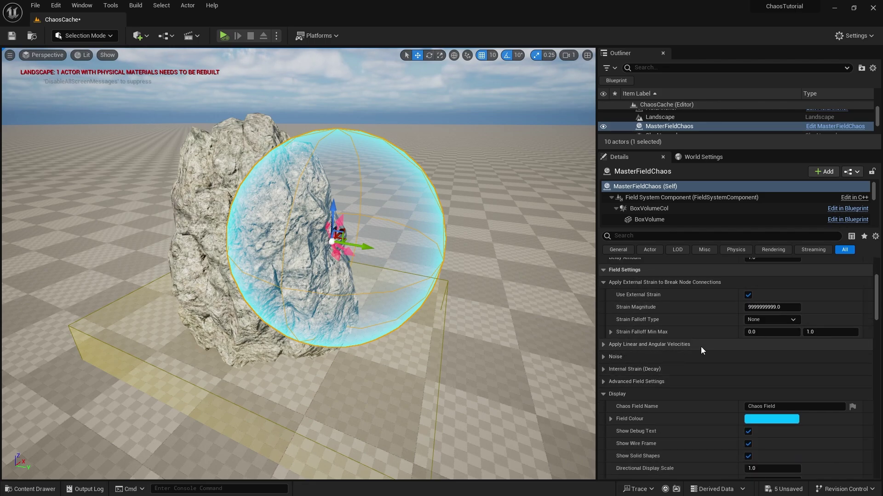
left_click(603, 345)
scroll(604, 346, "down", 1)
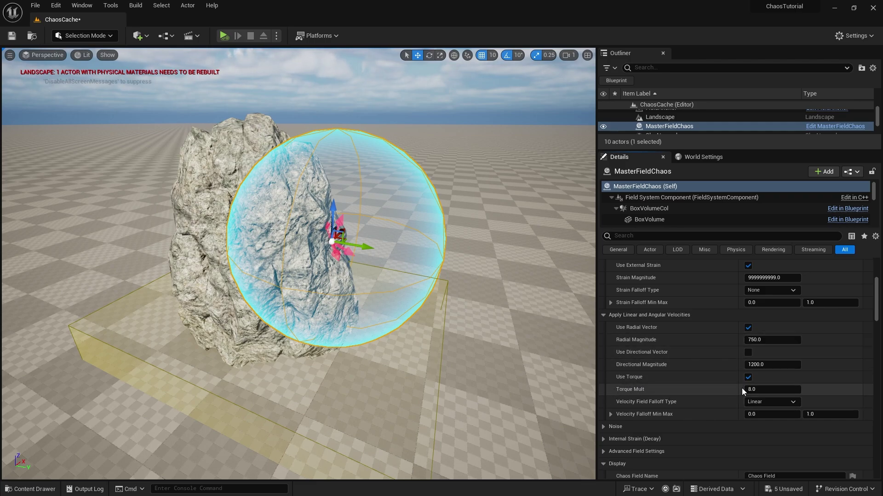
left_click(763, 389)
type("30")
key("Return")
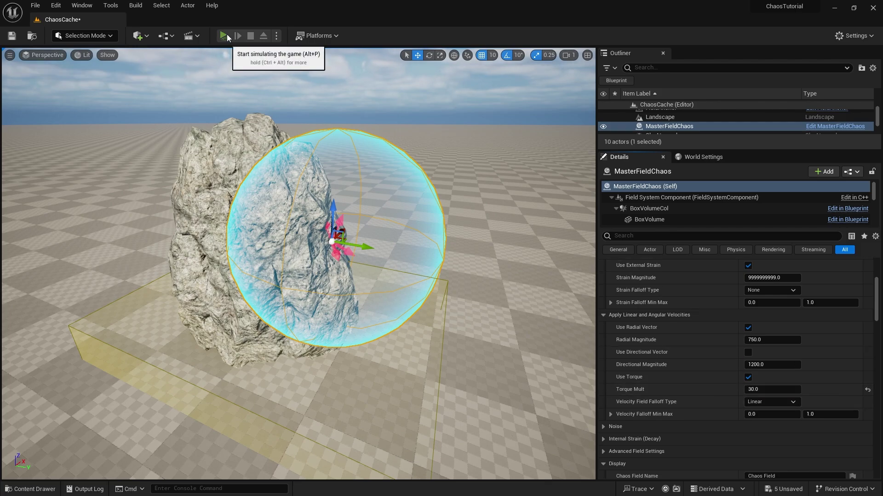
left_click(225, 36)
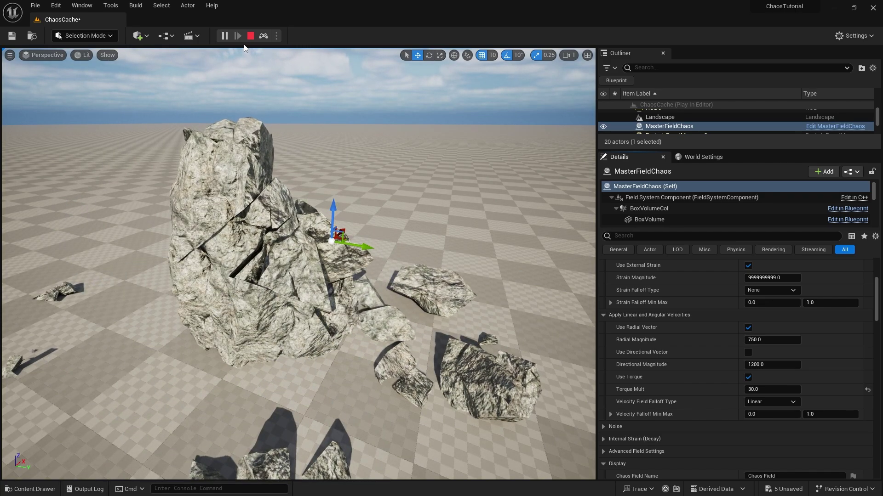
left_click(251, 36)
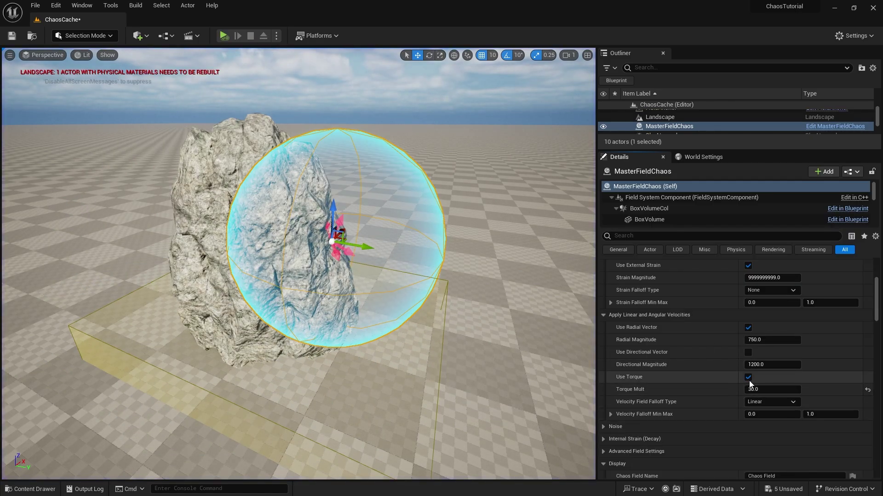
Raise MasterFieldChaos's Torque Mult to 60.0 and simulate the rock's destruction again
left_click(749, 389)
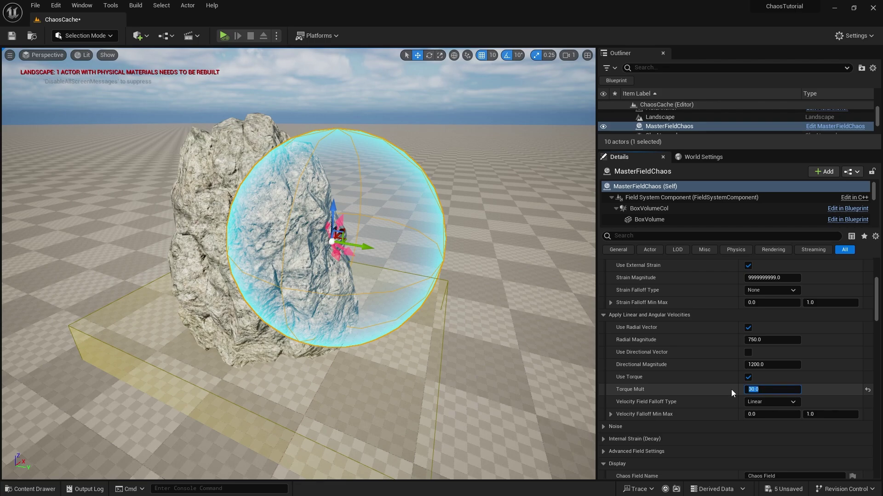
left_click(222, 34)
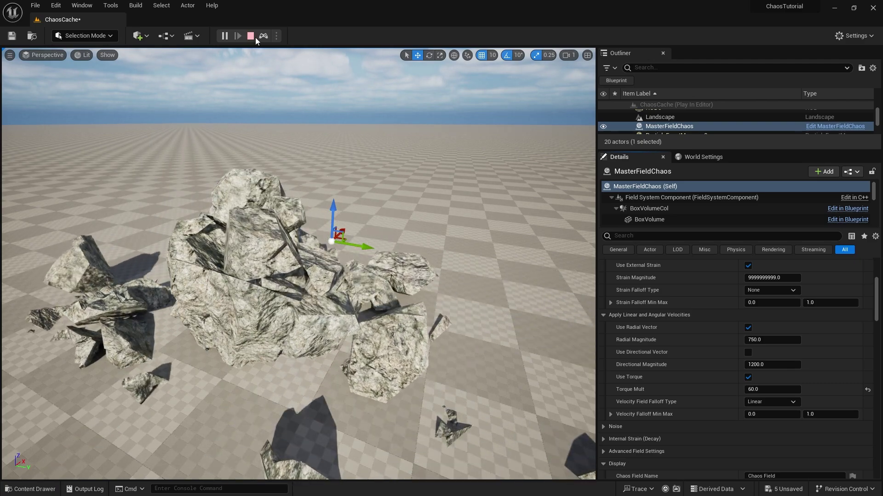
left_click(251, 36)
left_click_drag(360, 321, 257, 176, "alt")
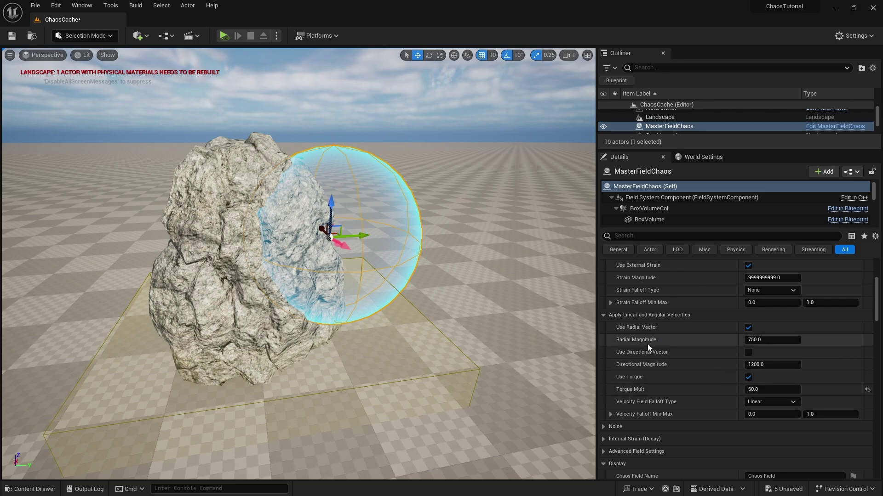
Set MasterFieldChaos's Radial Magnitude to 1500.0 and test the stronger blast in a simulation
left_click(774, 339)
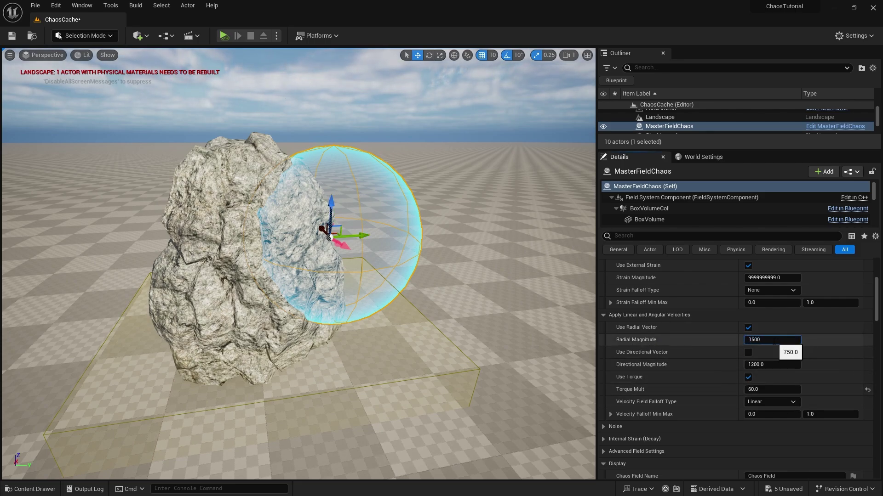
type("1500")
key("Return")
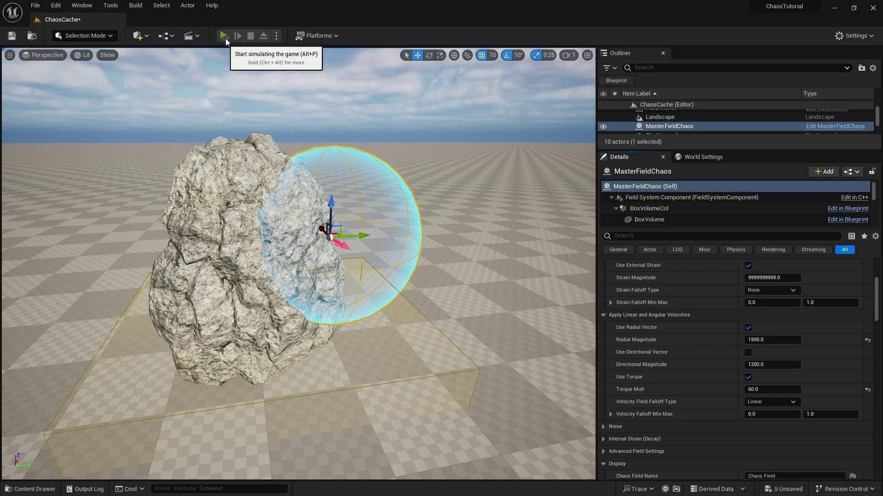
left_click(225, 37)
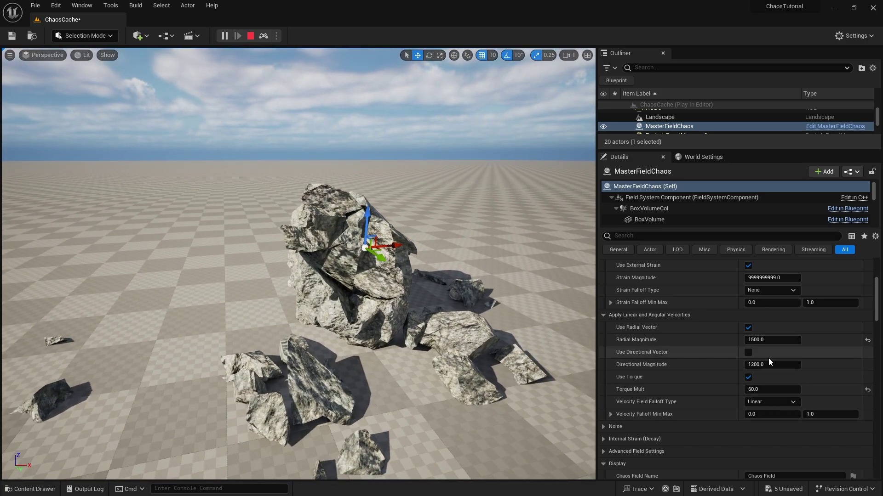
left_click(774, 393)
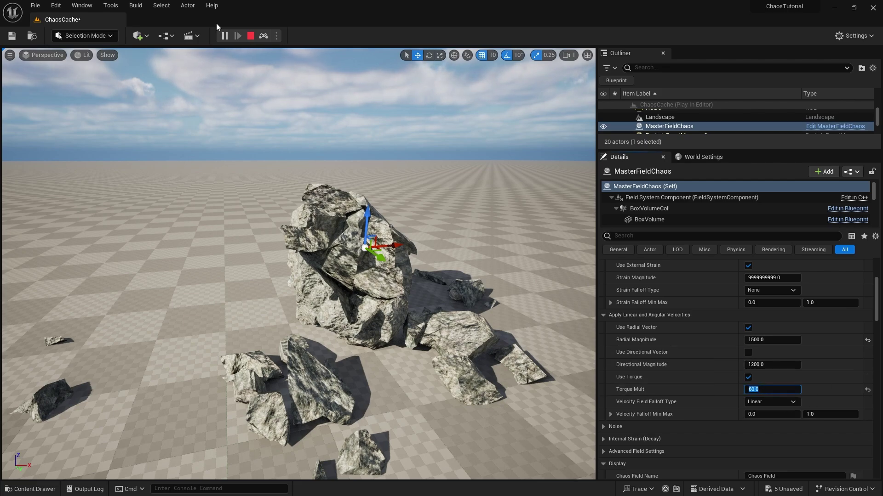
left_click(250, 37)
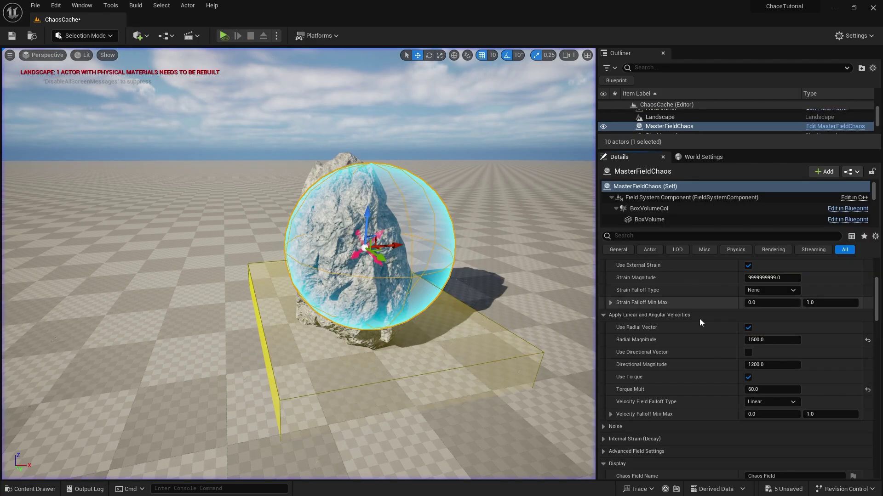
Set MasterFieldChaos's Torque Mult to 100.0, simulate to inspect the scattered debris, and stop the simulation
left_click(769, 392)
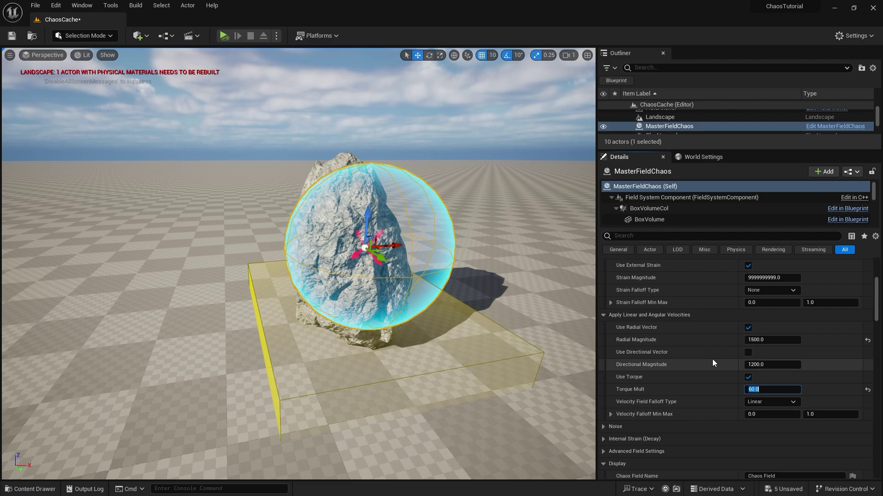
type("100")
key("Return")
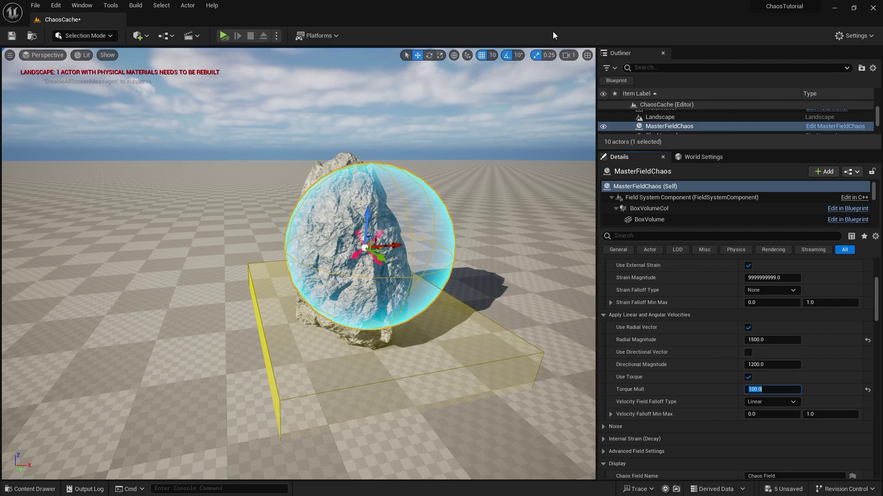
left_click(225, 36)
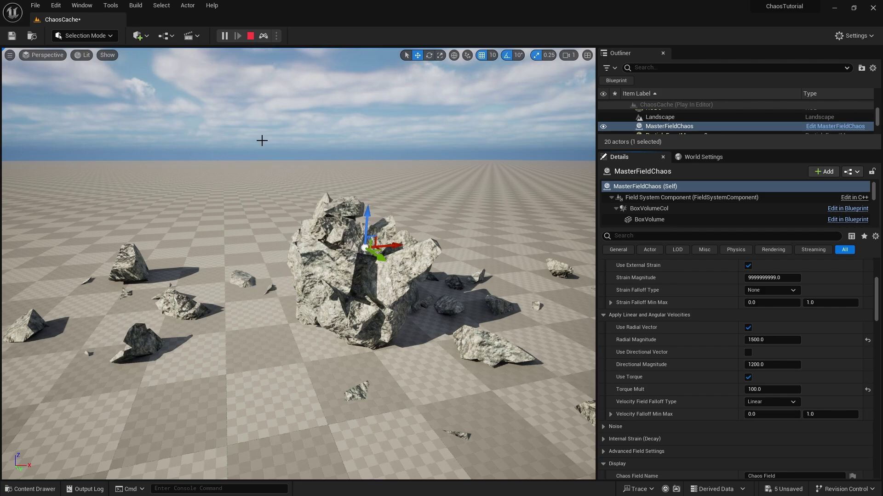
right_click_drag(270, 70, 367, 41)
key("s")
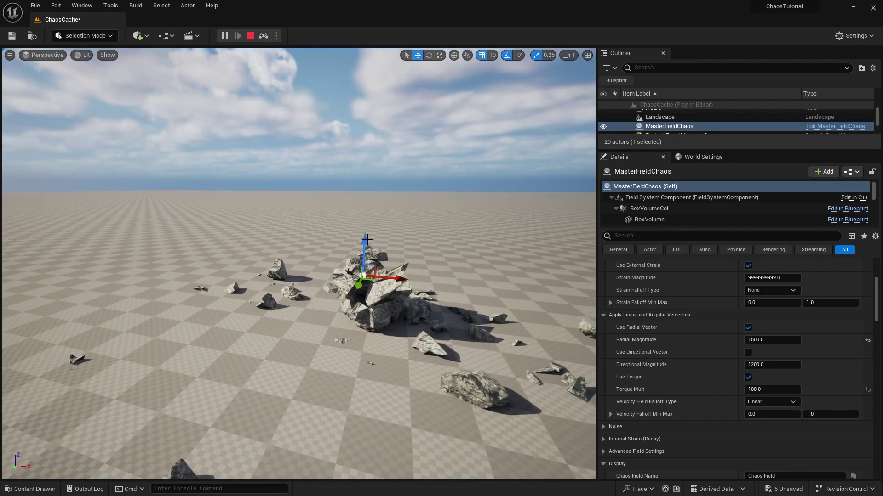
left_click(250, 36)
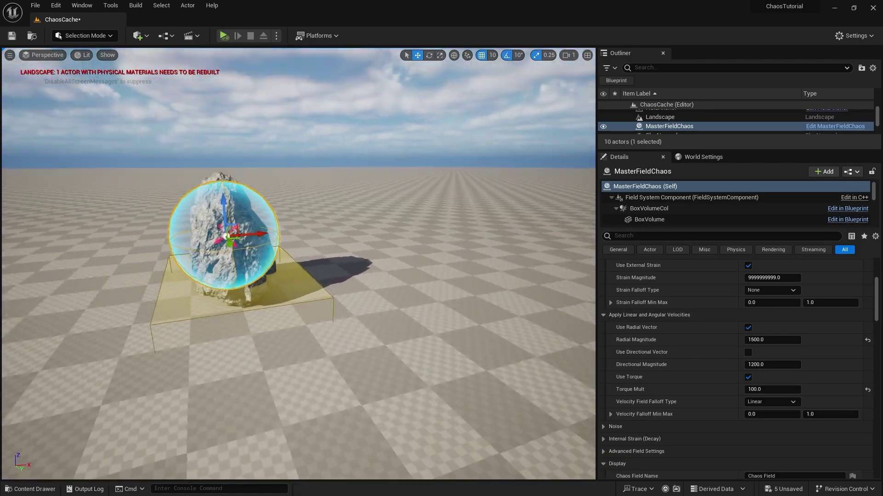
Create a Chaos Cache Manager for the rock geometry collection, saving its cache collection as ExplodingRock in the Caching folder
key("a")
right_click_drag(337, 235, 437, 220)
left_click(337, 235)
right_click_drag(359, 229, 359, 229)
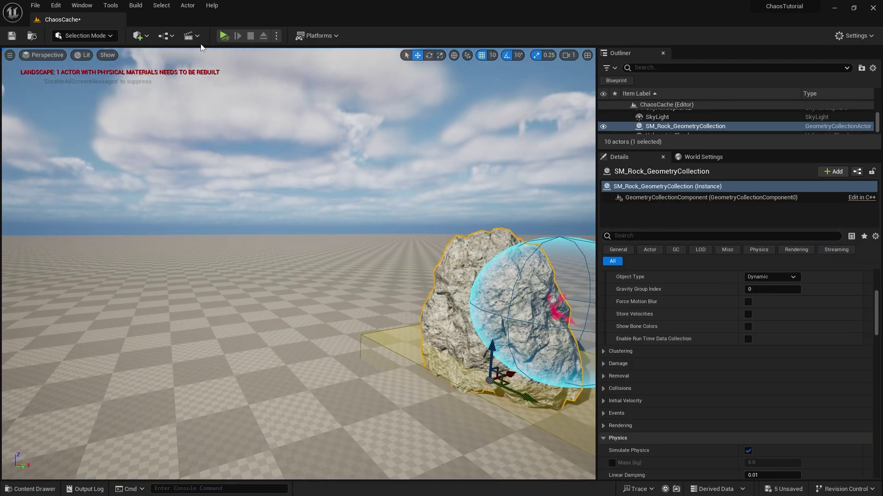
left_click(187, 6)
mouse_move(257, 251)
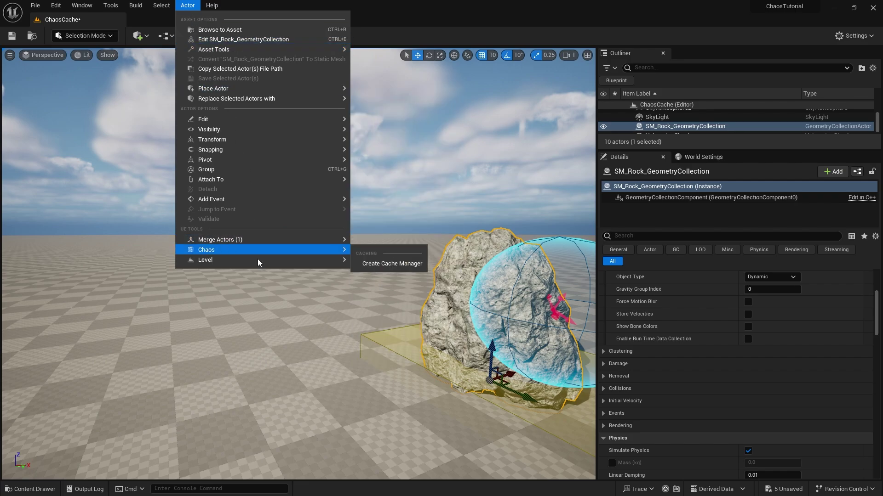
left_click(400, 264)
double_click(352, 182)
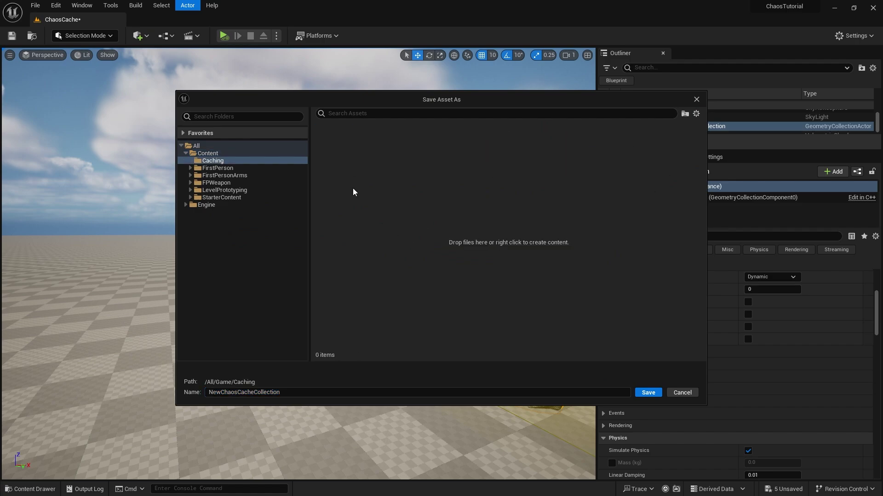
left_click_drag(296, 393, 212, 399)
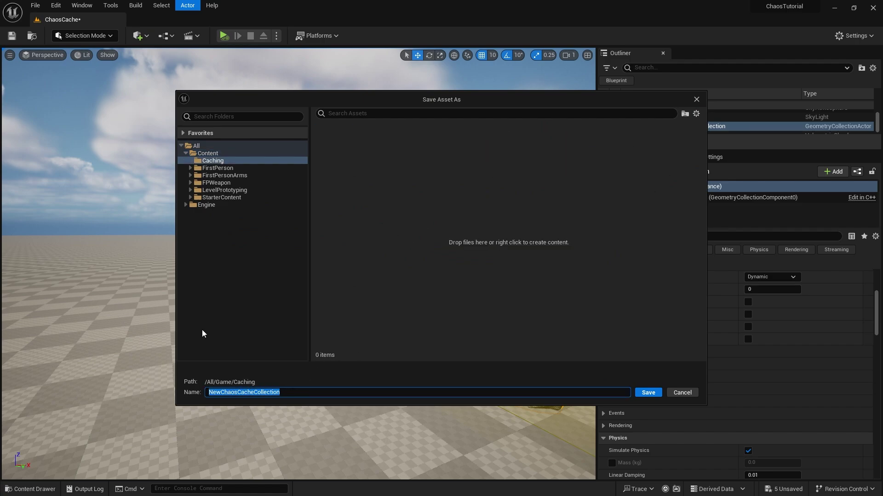
type("ExplodingRock")
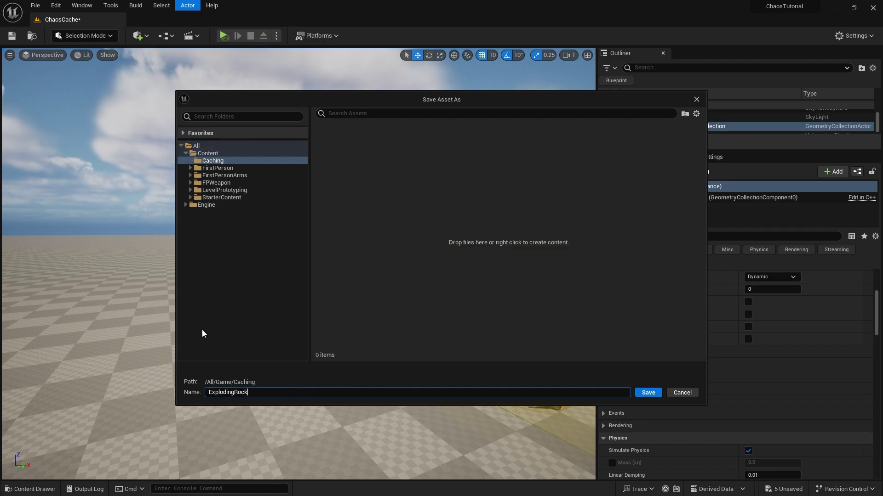
key("Return")
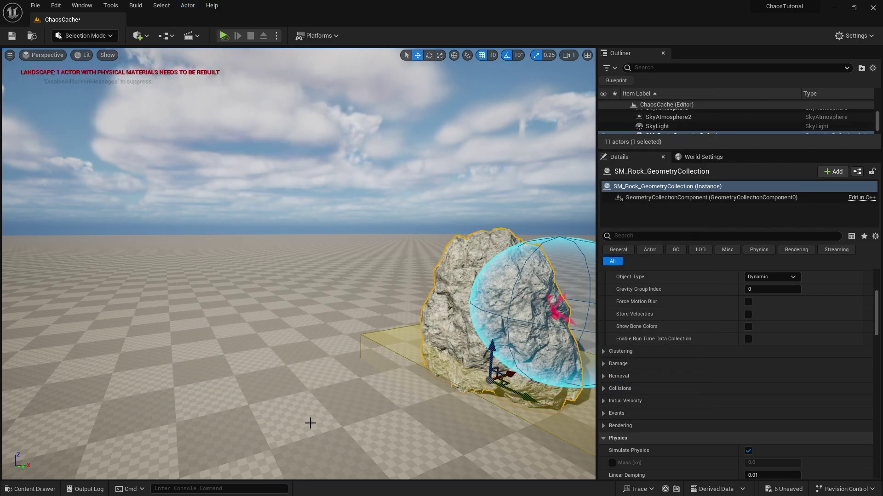
Examine ChaosCacheManager0's caching settings, including its Cache Collection, Cache Mode and the first entry of its Observed Components
right_click_drag(299, 262, 230, 273)
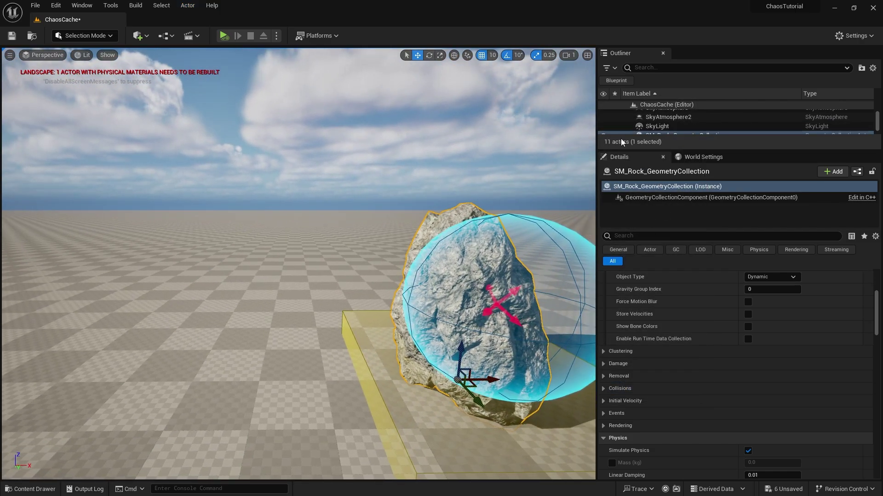
left_click_drag(614, 149, 619, 271)
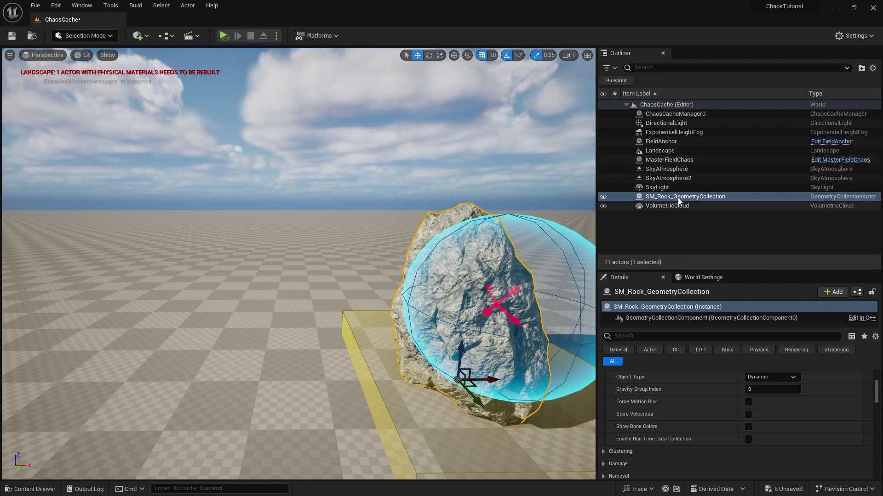
left_click(705, 115)
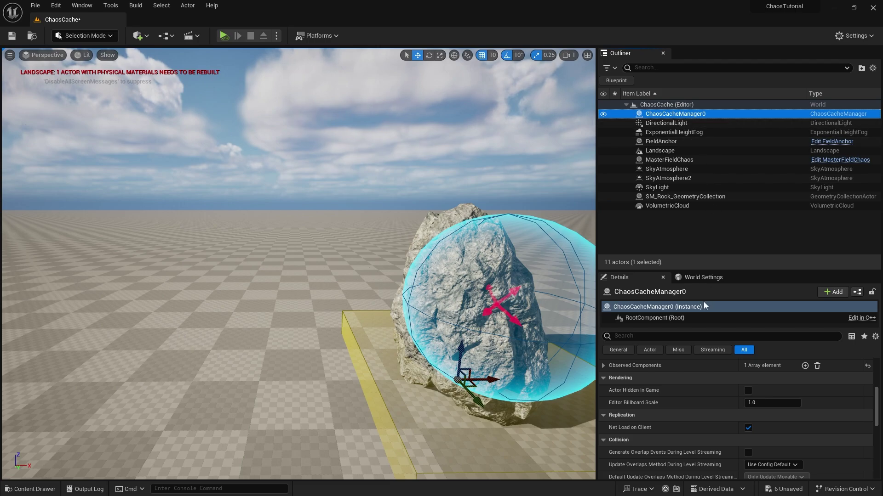
scroll(683, 421, "up", 4)
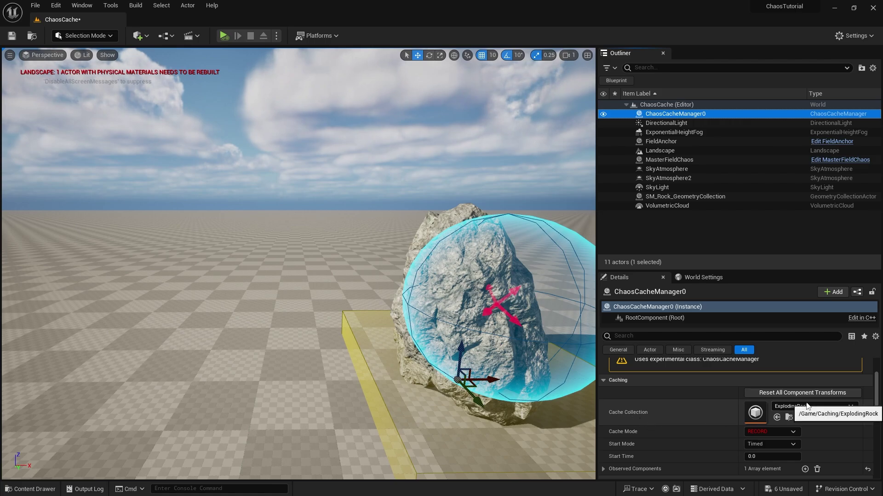
scroll(759, 444, "down", 3)
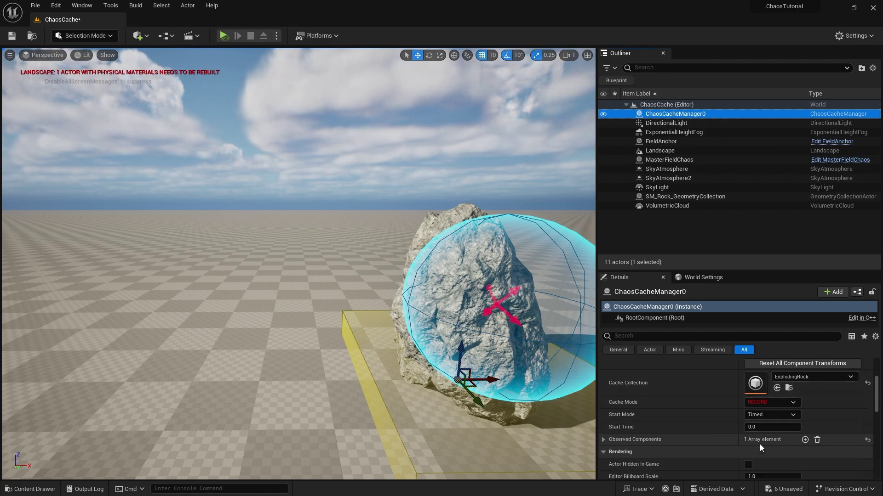
left_click(603, 409)
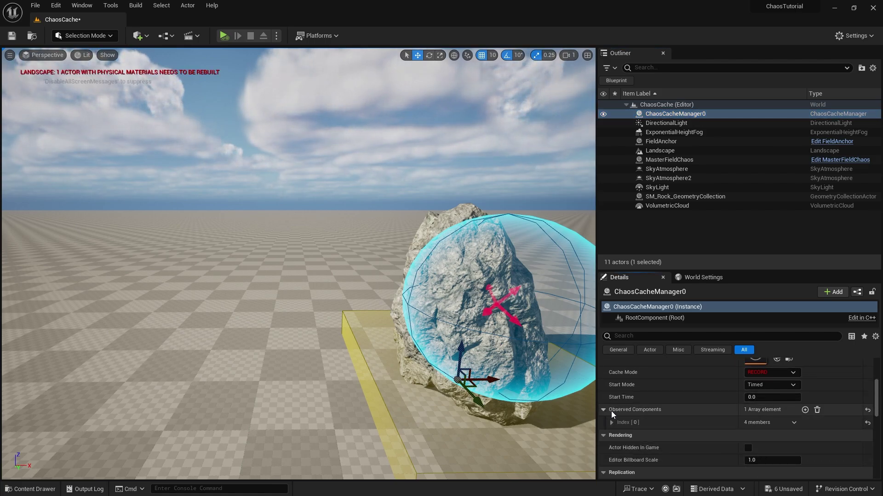
left_click(611, 424)
scroll(692, 437, "down", 2)
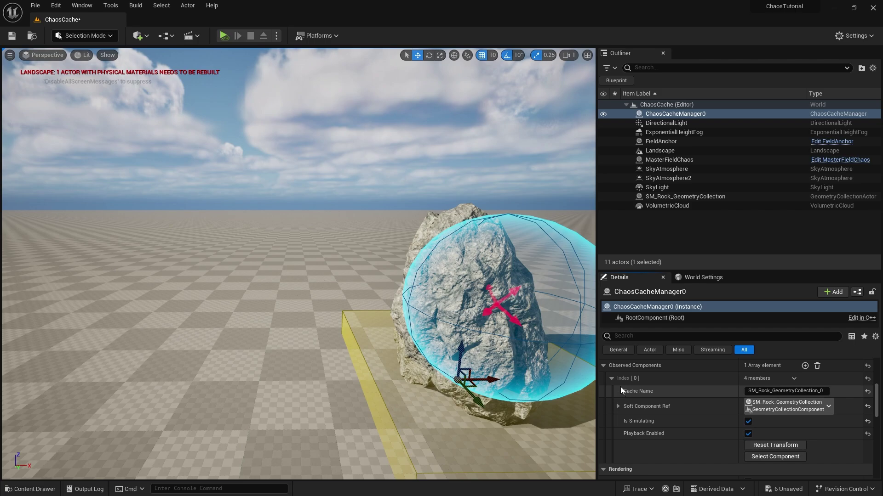
left_click(603, 365)
scroll(660, 405, "up", 1)
scroll(661, 404, "up", 2)
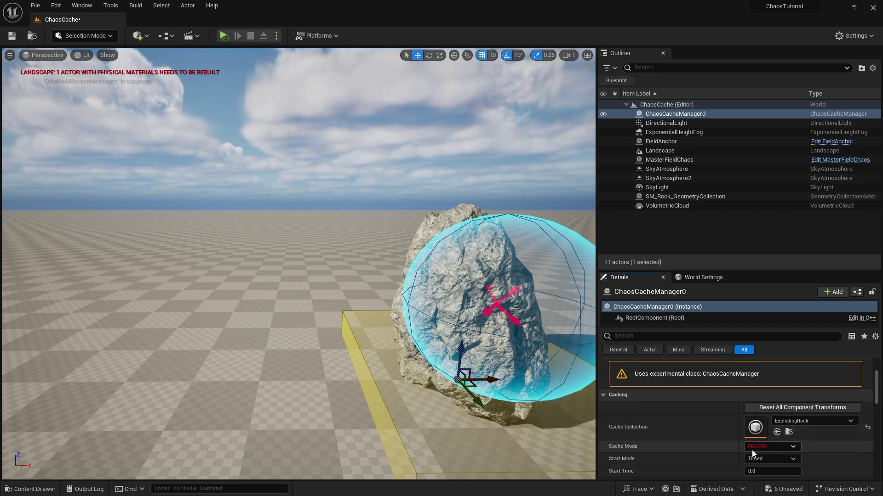
Record the rock's destruction by running and stopping a simulation, and set ChaosCacheManager0's Cache Mode to Play
left_click(223, 36)
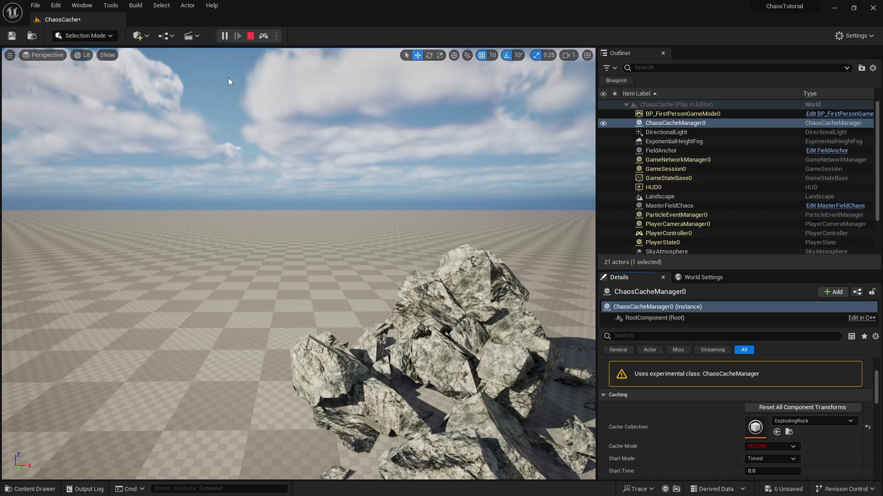
left_click(250, 36)
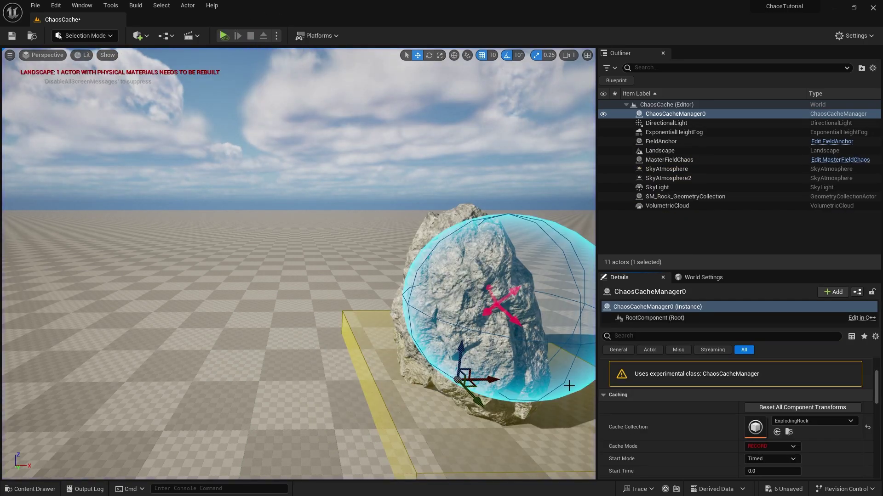
right_click_drag(351, 239, 312, 248)
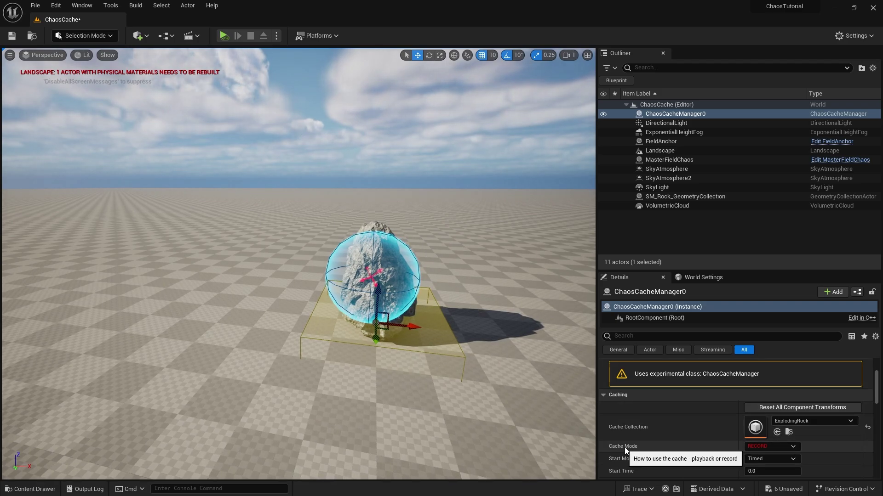
left_click(766, 447)
left_click(765, 465)
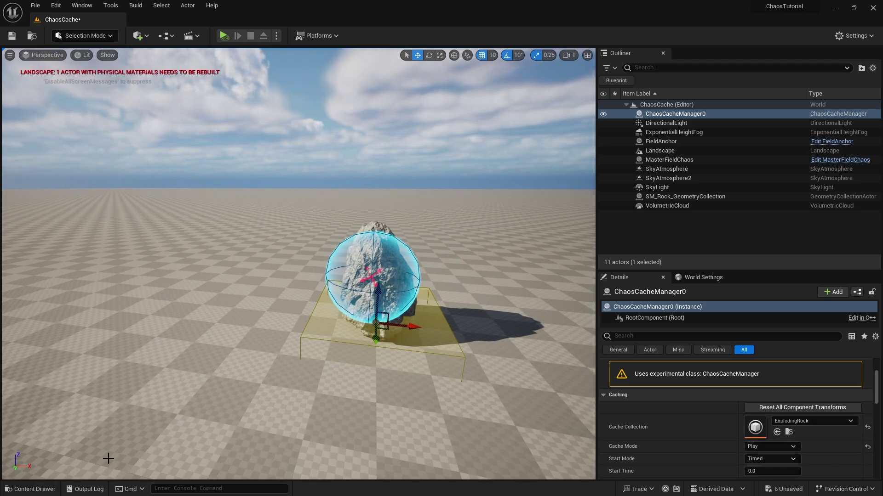
Place the ExplodingRock cache collection from the Caching folder into the level beside the original rock
left_click(29, 490)
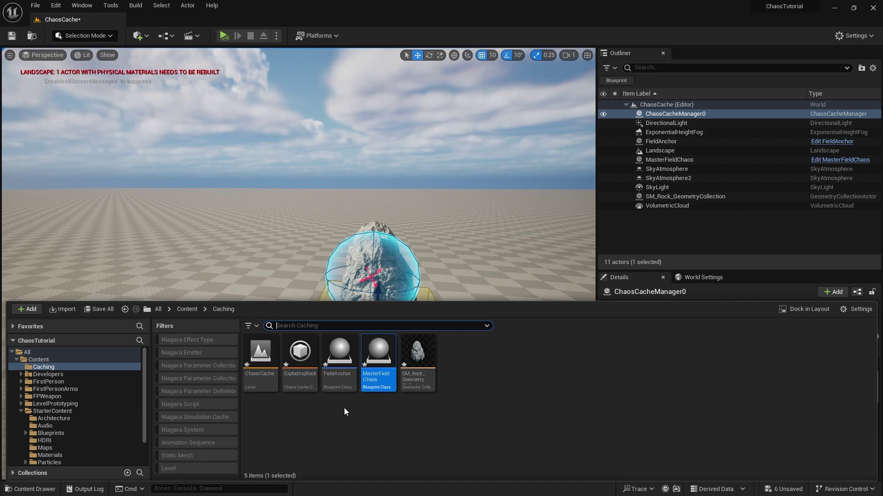
left_click_drag(299, 386, 529, 276)
right_click_drag(350, 315, 382, 322)
key("d")
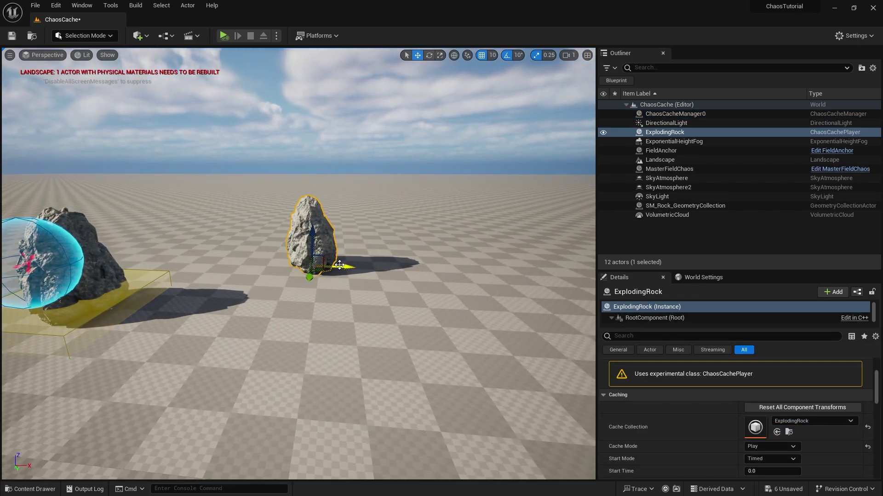
Duplicate the placed ExplodingRock cache player twice across the floor and simulate the level to play back the cached explosions
left_click_drag(340, 265, 546, 343, "alt")
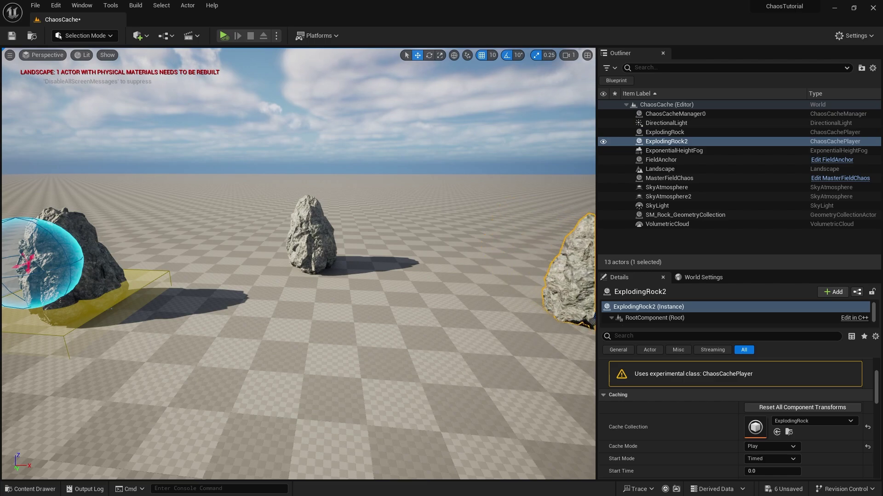
key("s")
right_click_drag(547, 343, 580, 363)
left_click_drag(403, 272, 533, 276, "alt")
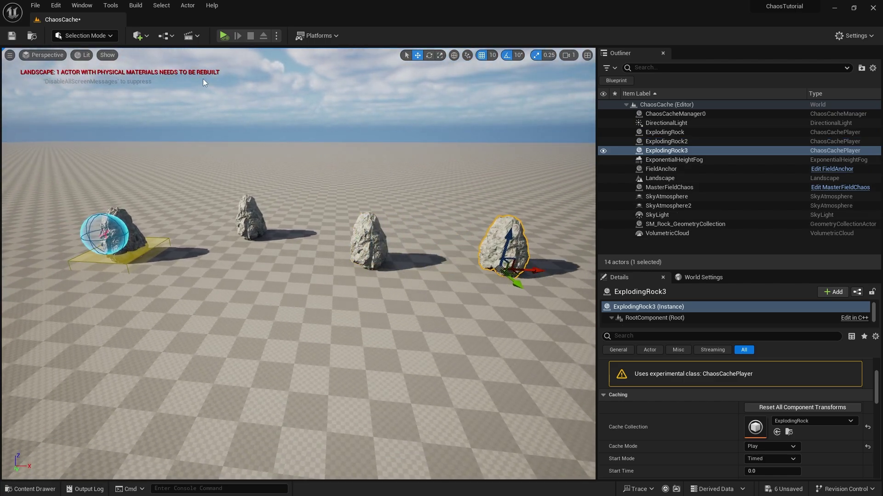
left_click(223, 35)
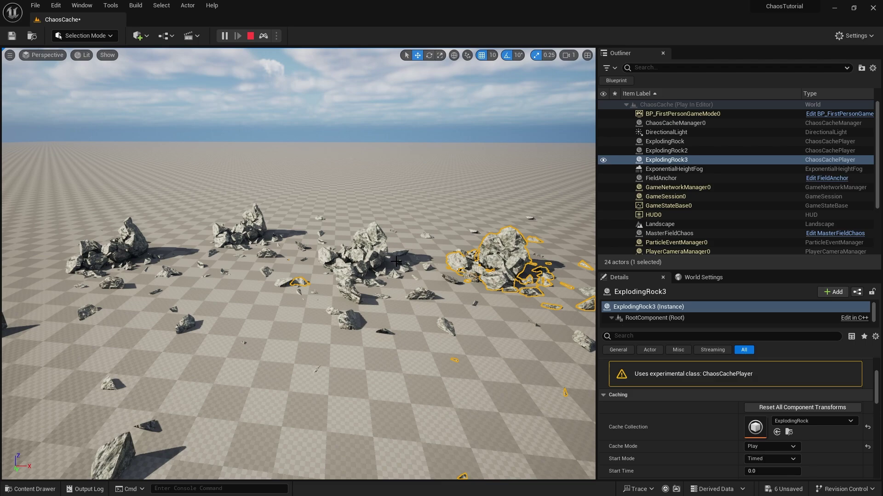
Try setting ExplodingRock3's Start Mode to Triggered during the running simulation, and stop the simulation
scroll(680, 452, "down", 1)
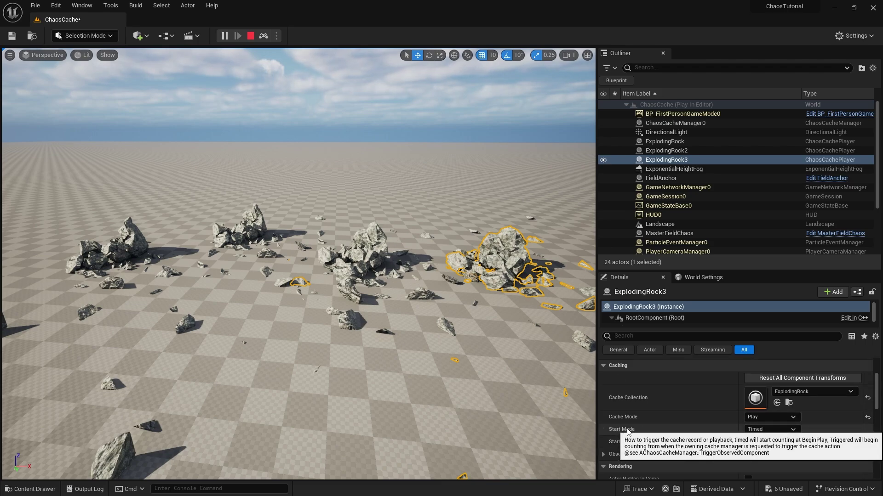
left_click(769, 429)
left_click(762, 448)
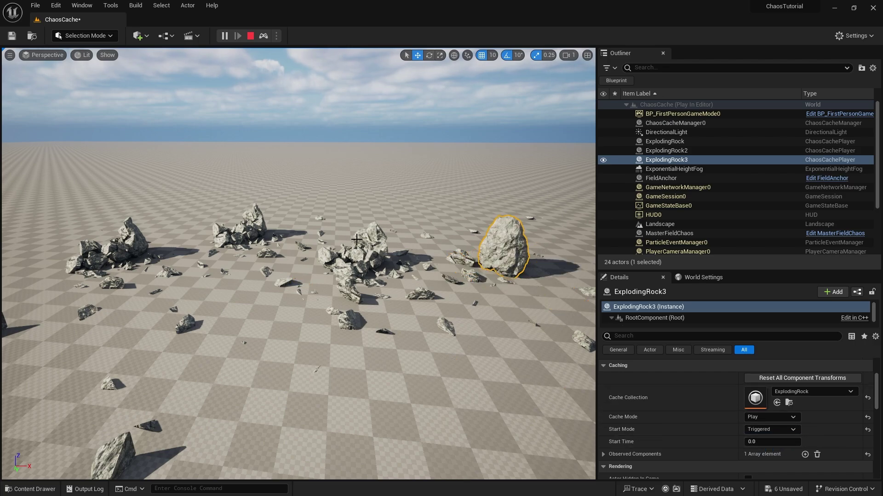
left_click(375, 254)
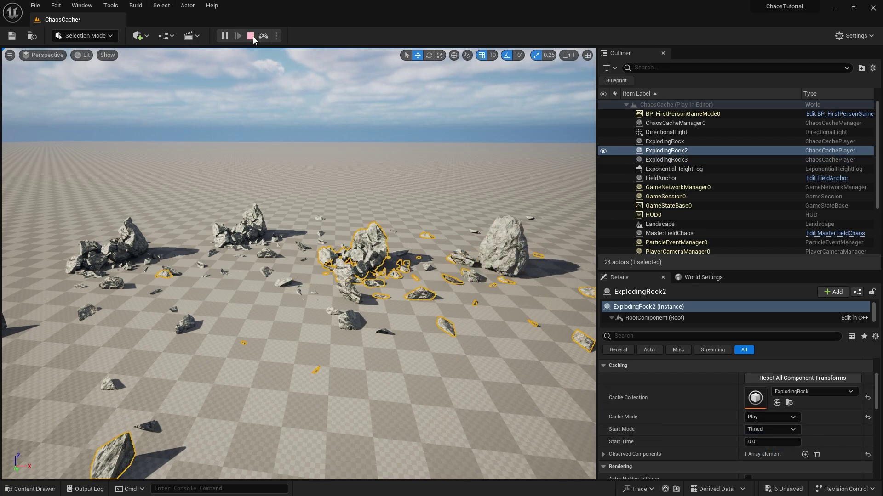
left_click(250, 36)
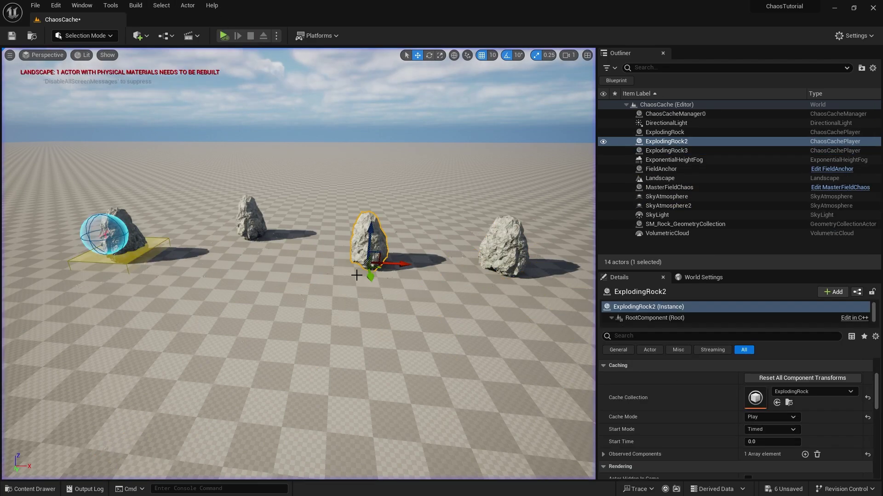
Delete the ExplodingRock2 and ExplodingRock cache players from the level
key("Delete")
left_click(246, 218)
key("Delete")
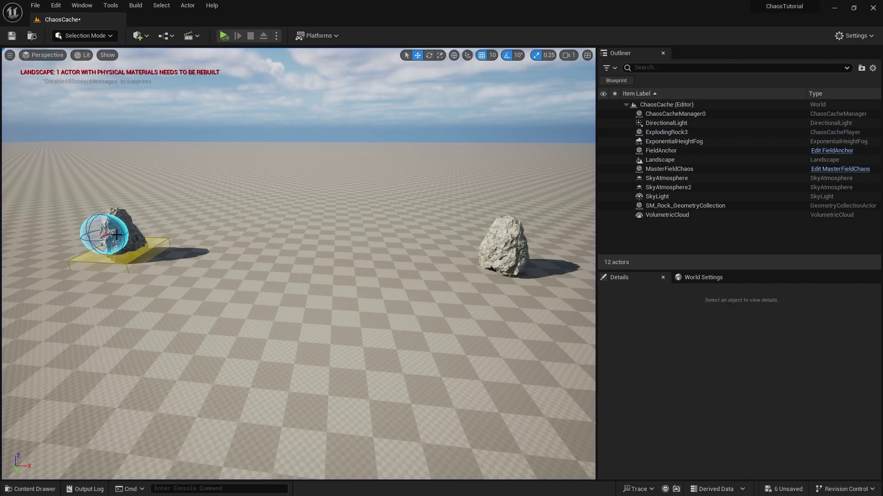
Try to delete MasterFieldChaos and the original rock, decline the rock's deletion, and undo the field's deletion
left_click(117, 235)
key("Delete")
left_click(116, 232)
key("Delete")
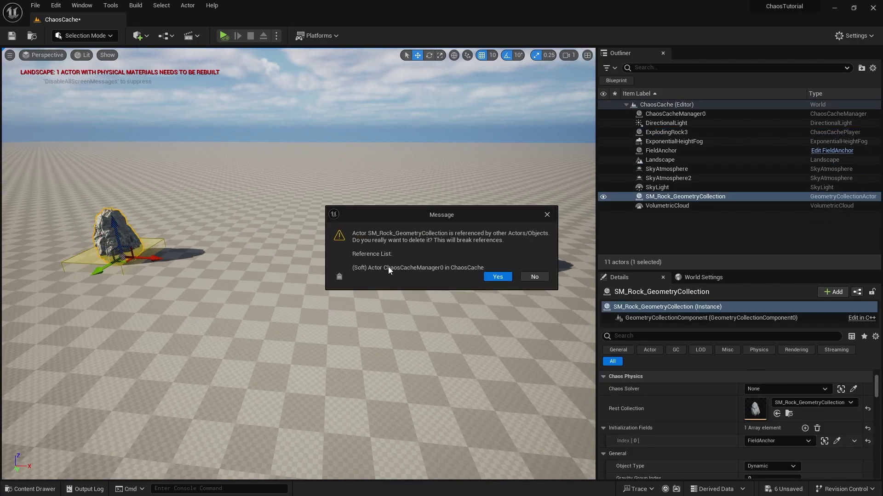
left_click(530, 278)
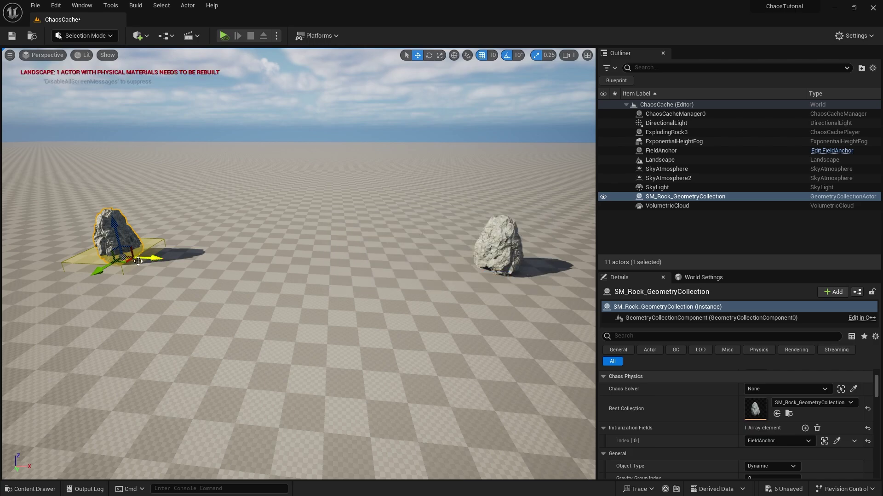
key("ctrl+z")
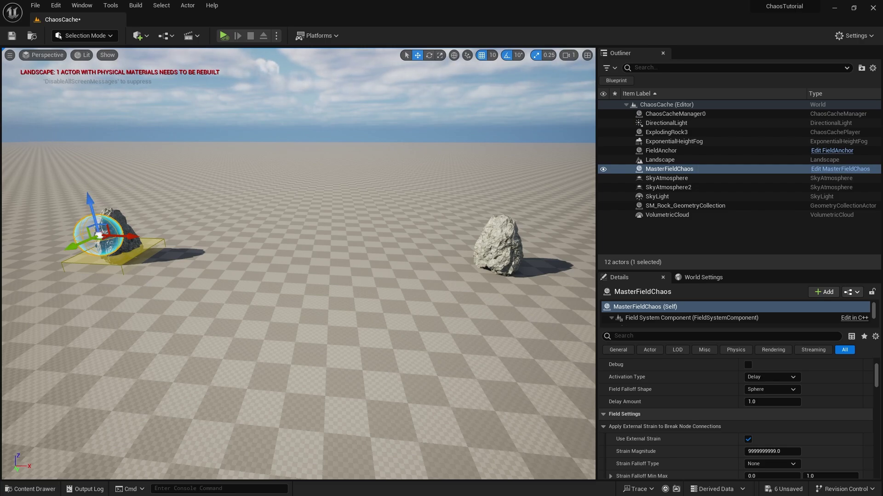
Move the ExplodingRock3 cache player closer to the original rock
right_click_drag(306, 323, 404, 405)
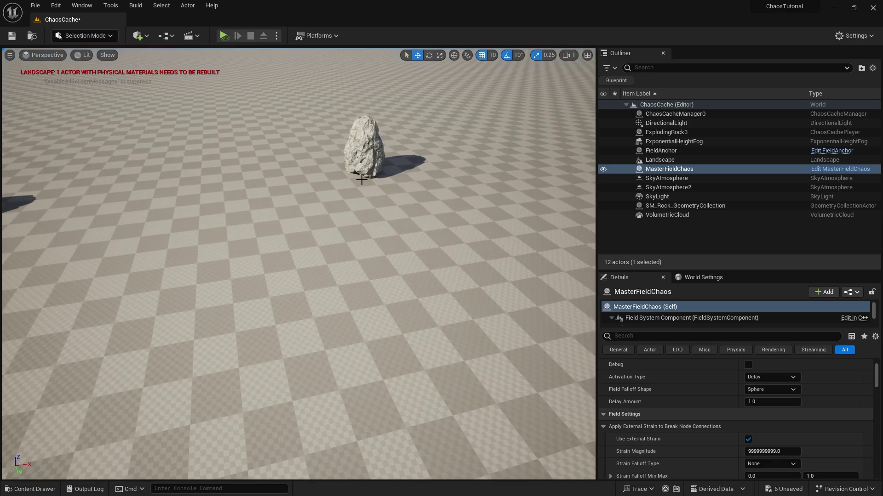
left_click(362, 164)
mouse_move(313, 229)
right_mouse_down()
mouse_move(336, 222)
mouse_move(326, 217)
right_mouse_up()
left_click_drag(380, 177, 177, 208)
right_click_drag(177, 208, 177, 233)
key("w")
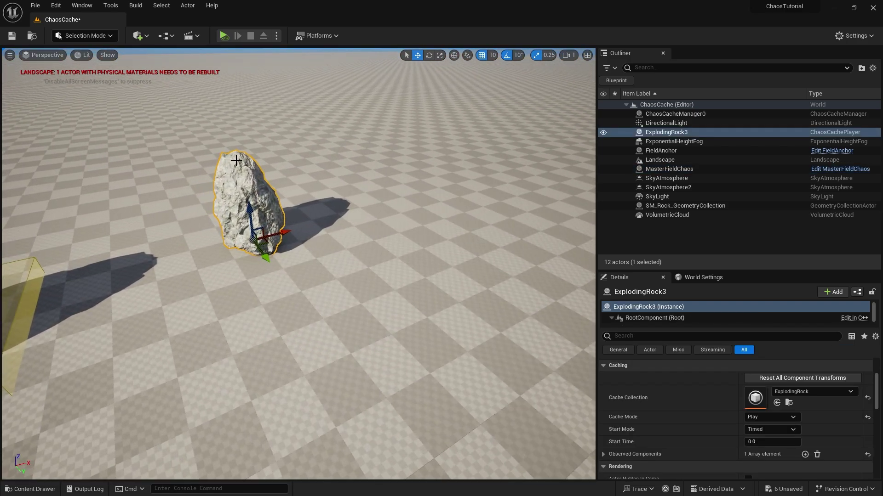
Set ExplodingRock3's Start Mode to Triggered, test the level in a simulation, and stop the simulation
left_click(752, 430)
left_click(765, 449)
right_click_drag(296, 191, 265, 171)
key("s")
left_click(221, 36)
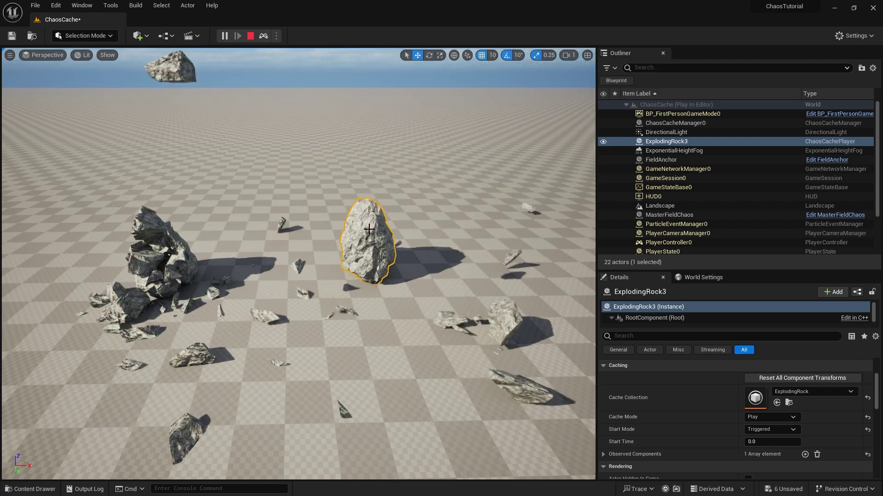
left_click(250, 36)
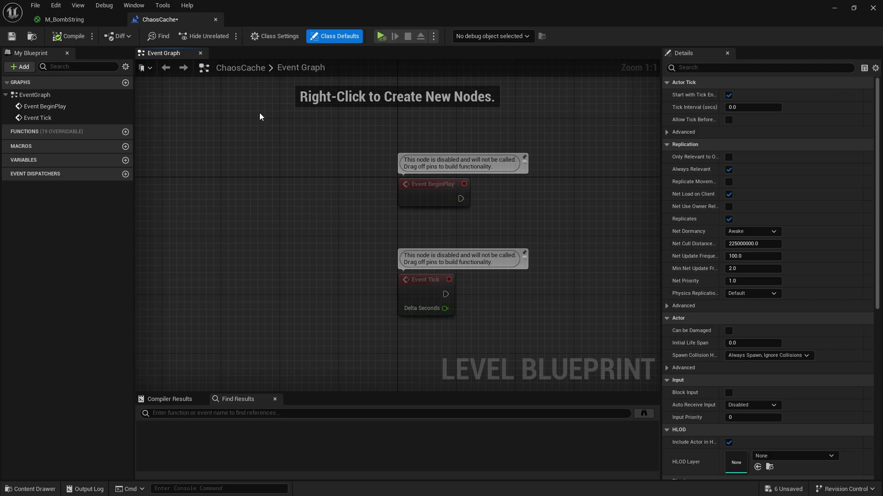
Add a Delay node after Event BeginPlay in the level blueprint and set its duration to 5 seconds
right_click_drag(499, 202, 377, 171)
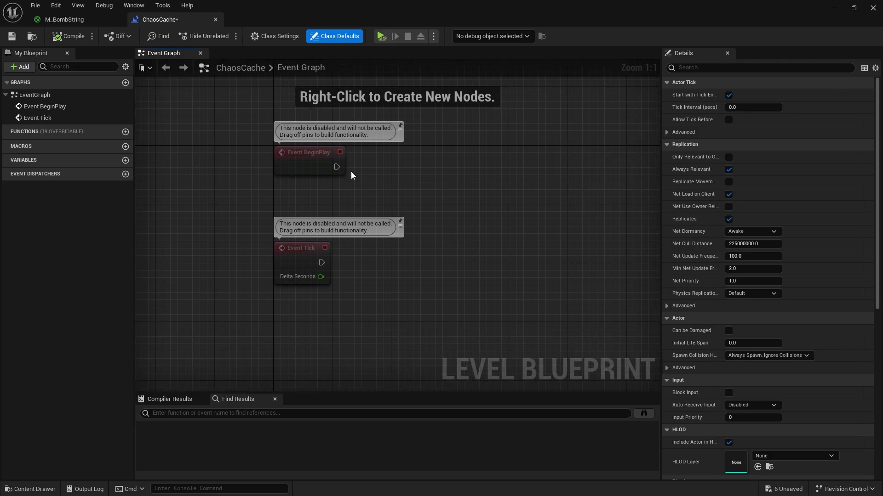
left_click_drag(336, 167, 355, 164)
type("delay")
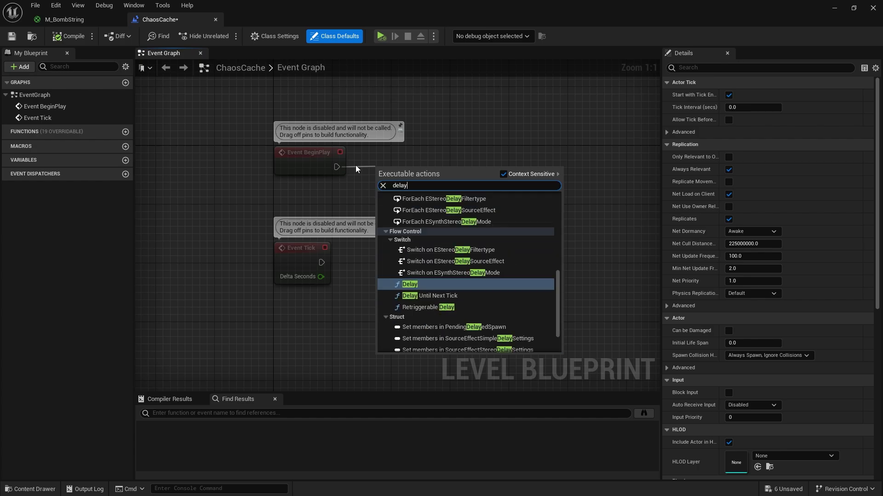
key("Return")
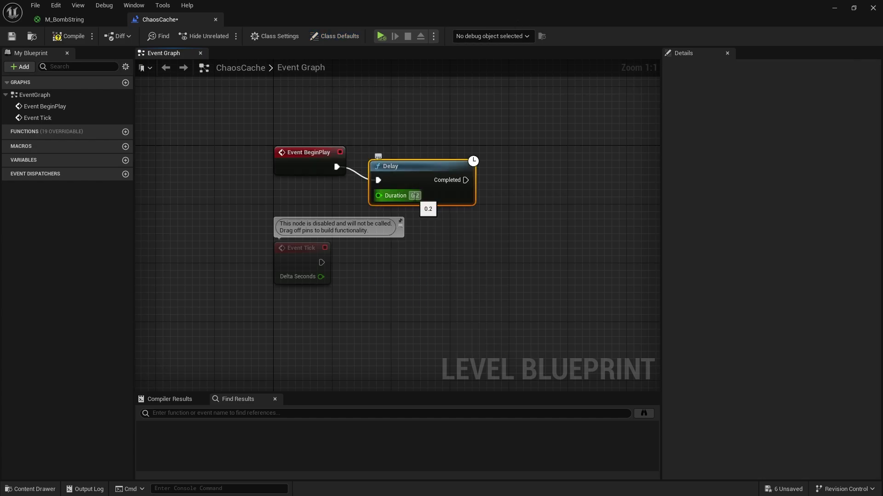
type("5")
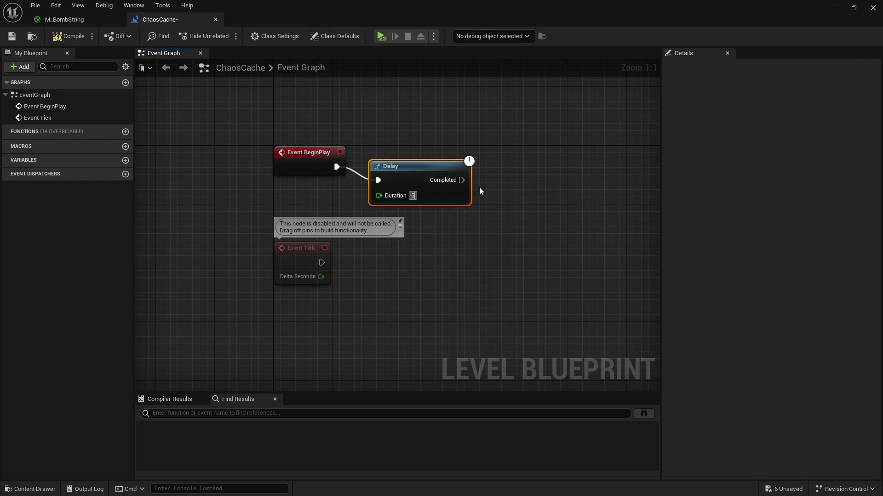
key("Return")
left_click(209, 106)
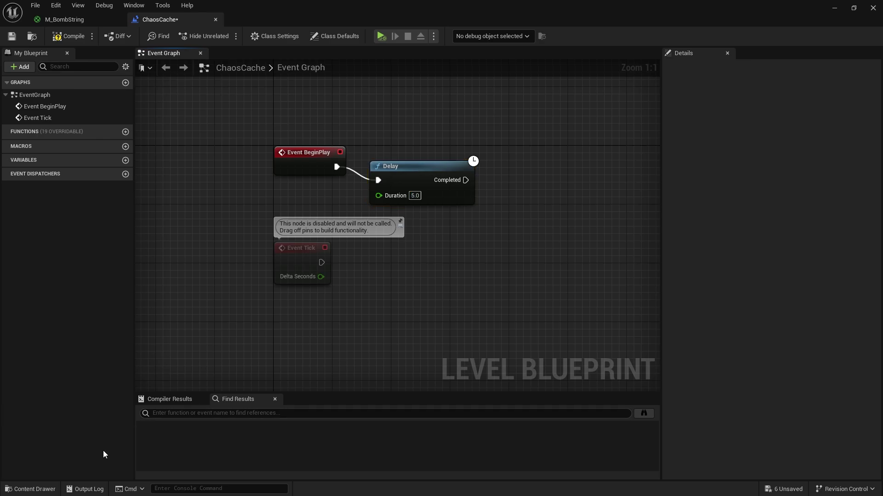
Add a reference to the ExplodingRock3 cache player to the level blueprint and place it above the Delay node
left_click(834, 8)
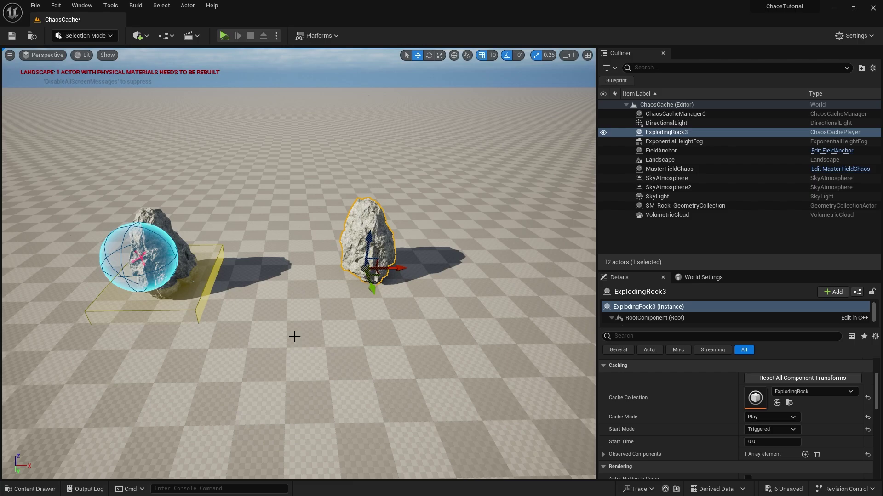
left_click(166, 36)
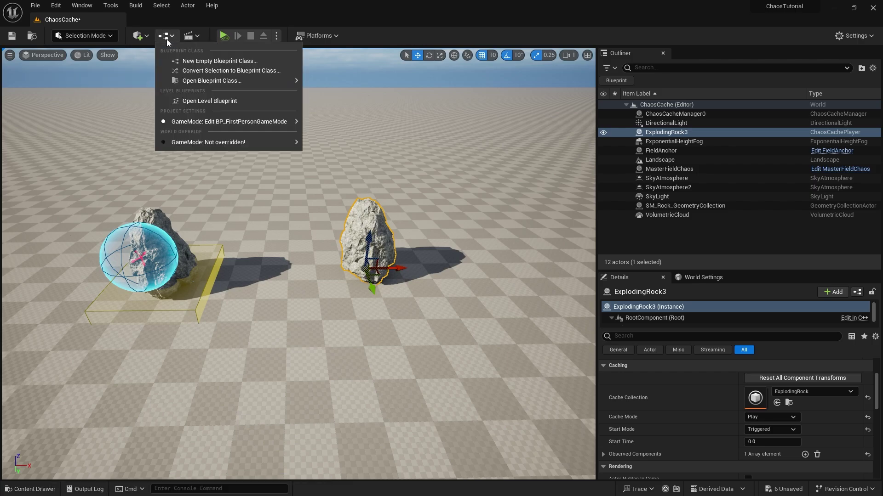
left_click(187, 99)
right_click(443, 222)
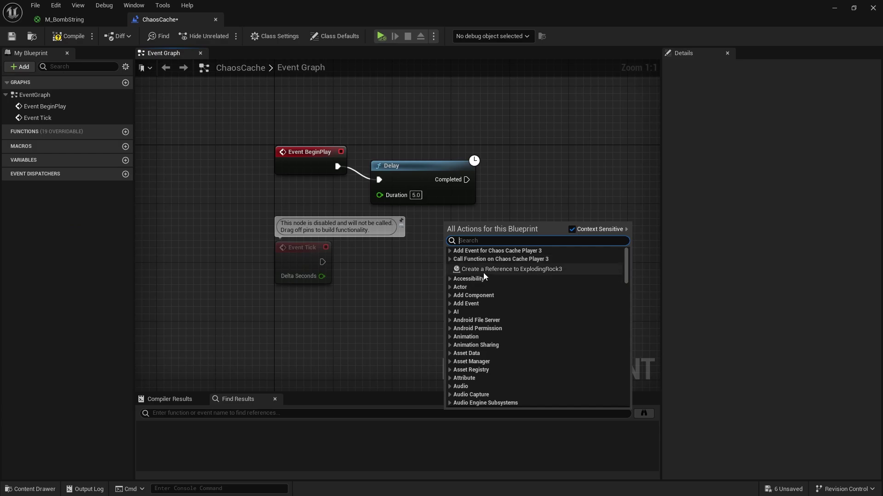
left_click(489, 269)
left_click_drag(462, 237, 396, 136)
Add a Trigger All call targeting the ExplodingRock3 reference, run it from the Delay's Completed output, and compile the blueprint
left_click_drag(446, 124, 518, 137)
type("trigger")
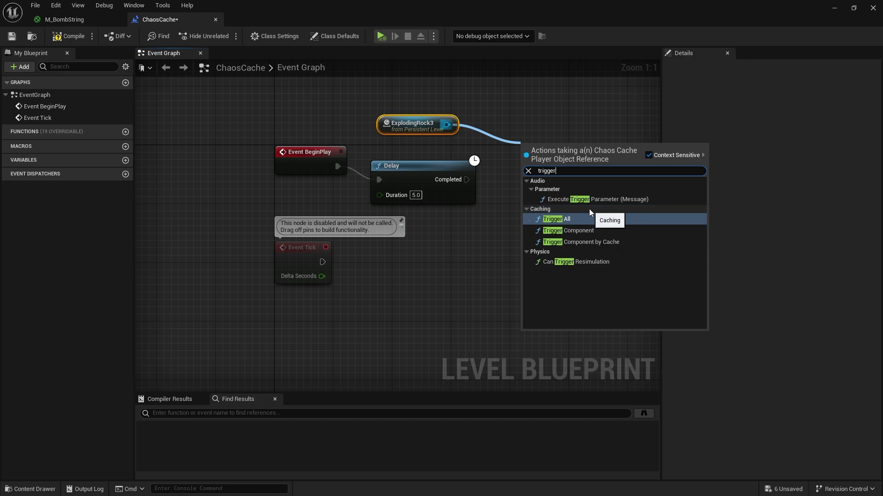
left_click(553, 220)
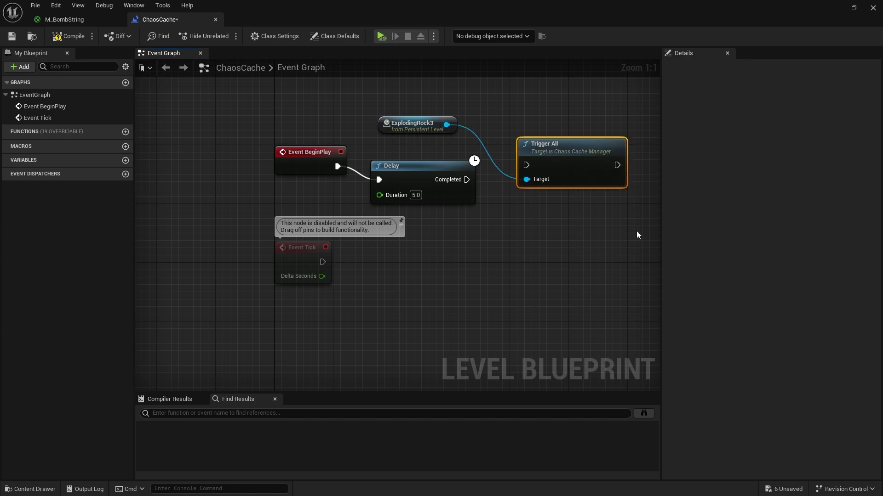
left_click_drag(467, 179, 526, 165)
left_click(81, 36)
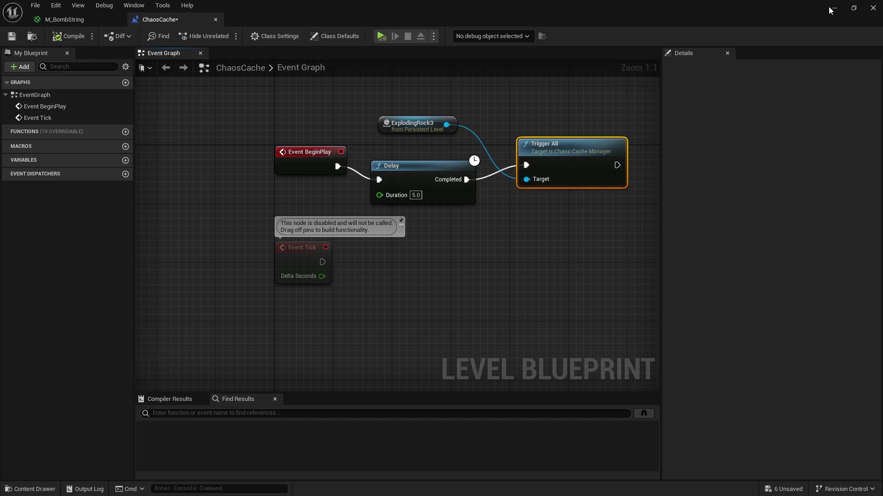
Play the level in the editor as the first-person character and walk up to the rocks to watch the triggered destruction
left_click(831, 8)
left_click(276, 36)
left_click(315, 60)
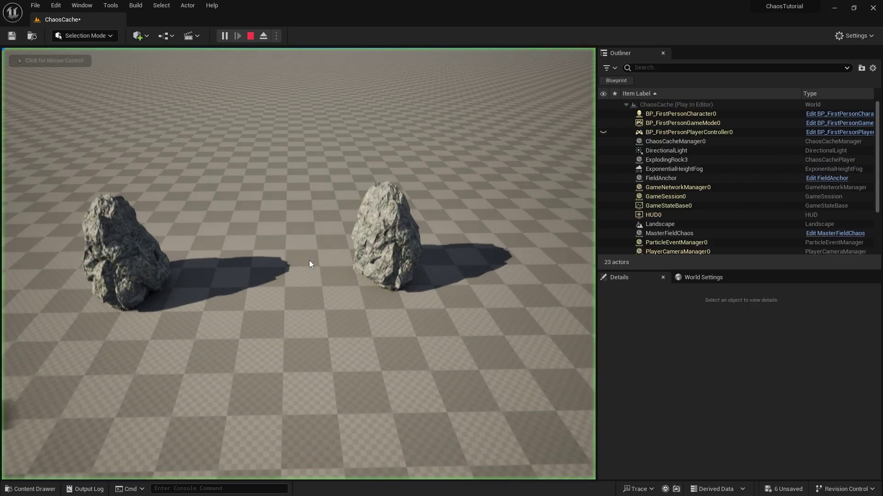
left_click(307, 253)
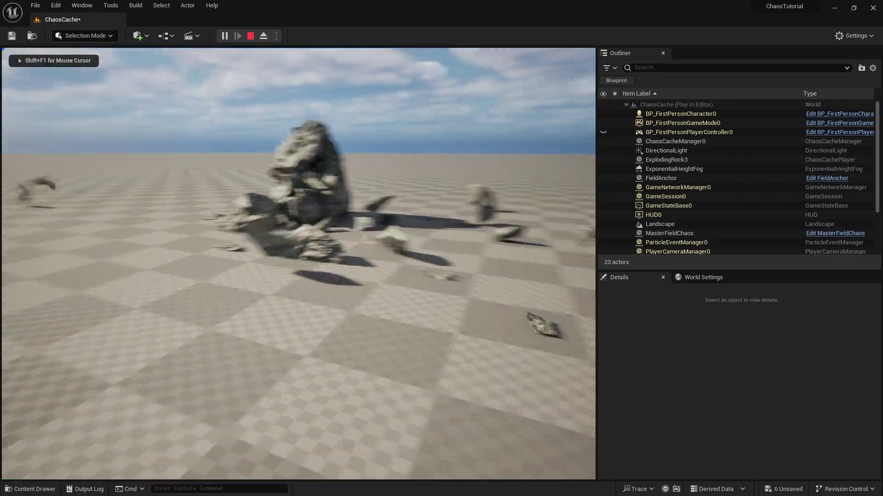
key("w")
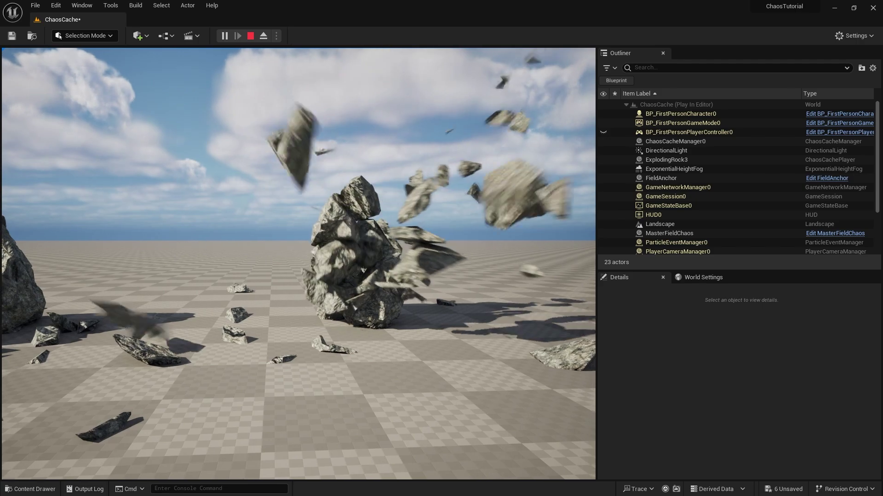
key("w")
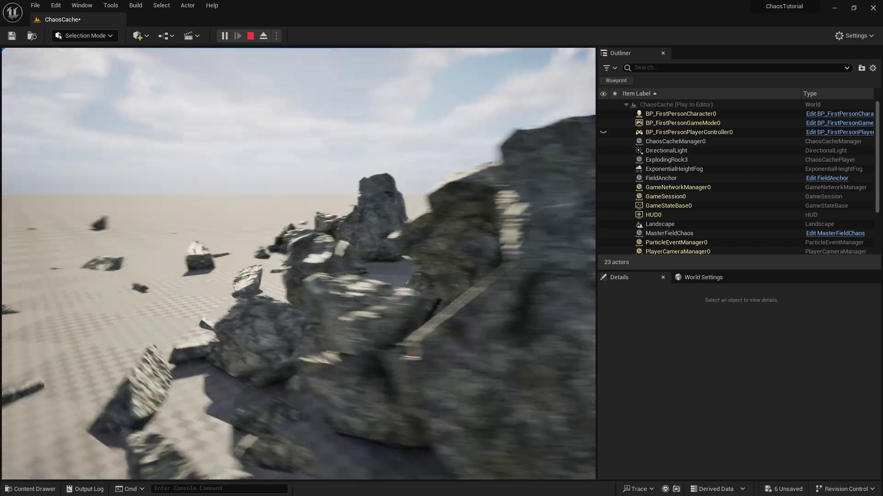
key("w")
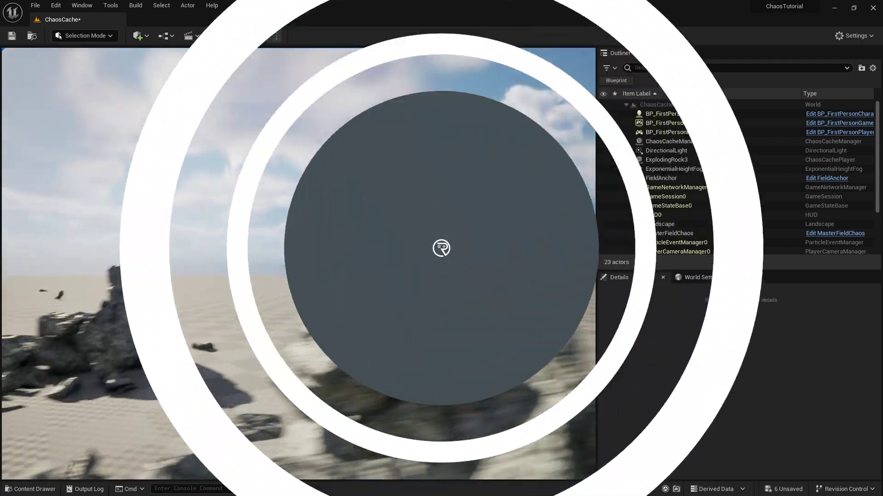